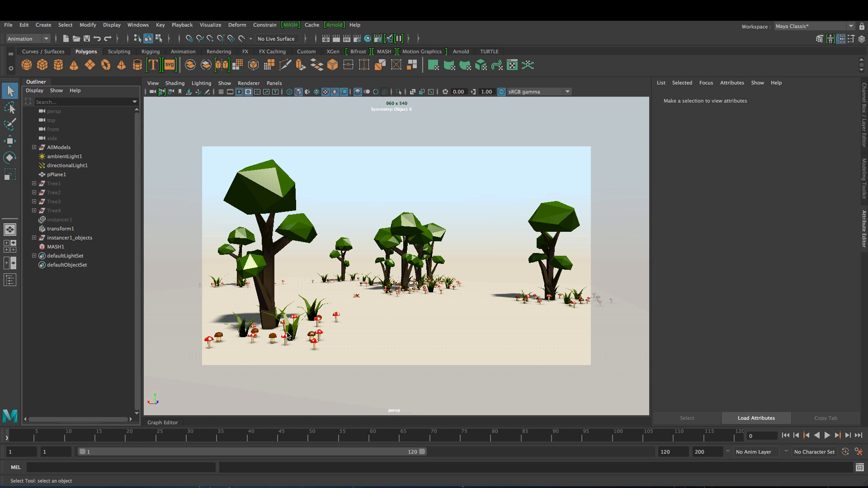
- Orbit the view around the existing forest scene, bringing it low near the trees
{"action": "left_click_drag", "start_coordinate": [384, 294], "coordinate": [345, 294], "text": "alt"}
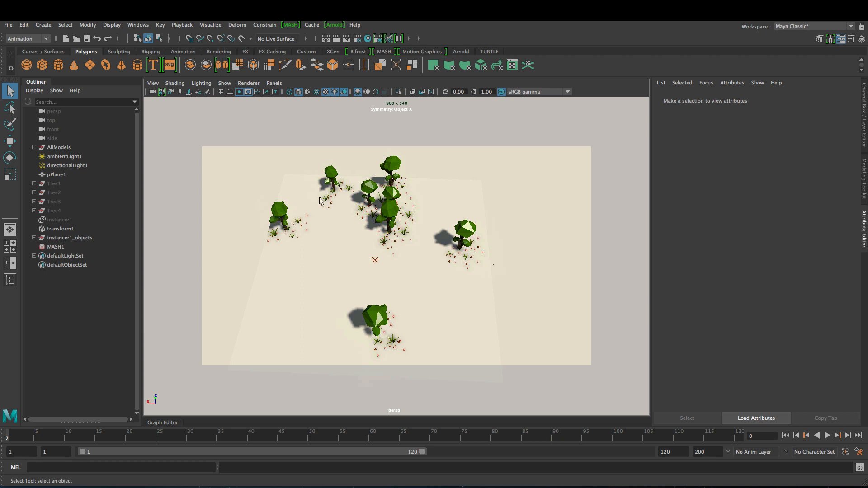
{"action": "left_click_drag", "start_coordinate": [466, 288], "coordinate": [447, 288], "text": "alt"}
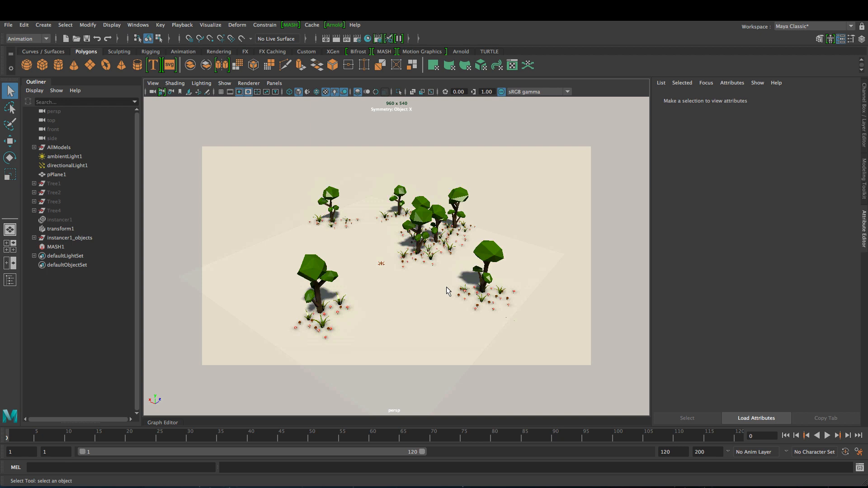
{"action": "left_click_drag", "start_coordinate": [400, 311], "coordinate": [428, 323], "text": "alt"}
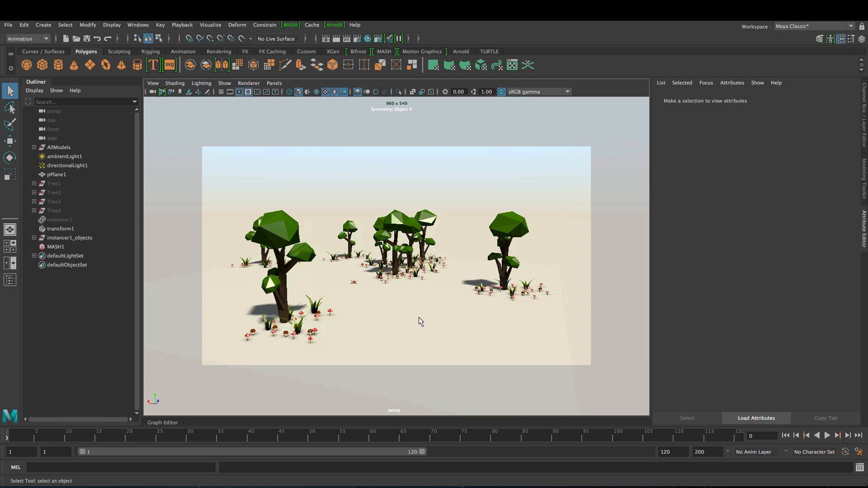
{"action": "left_click_drag", "start_coordinate": [418, 317], "coordinate": [426, 316], "text": "alt"}
{"action": "right_click_drag", "start_coordinate": [426, 316], "coordinate": [440, 324], "text": "alt"}
{"action": "middle_click_drag", "start_coordinate": [440, 324], "coordinate": [454, 327], "text": "alt"}
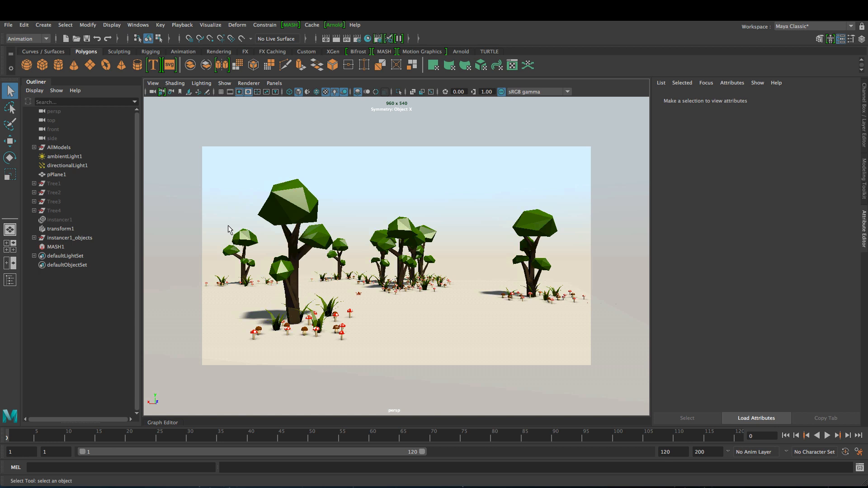
- Start a new scene, discarding unsaved changes, and create a polygon sphere
{"action": "key", "text": "ctrl+n"}
{"action": "left_click", "coordinate": [435, 252]}
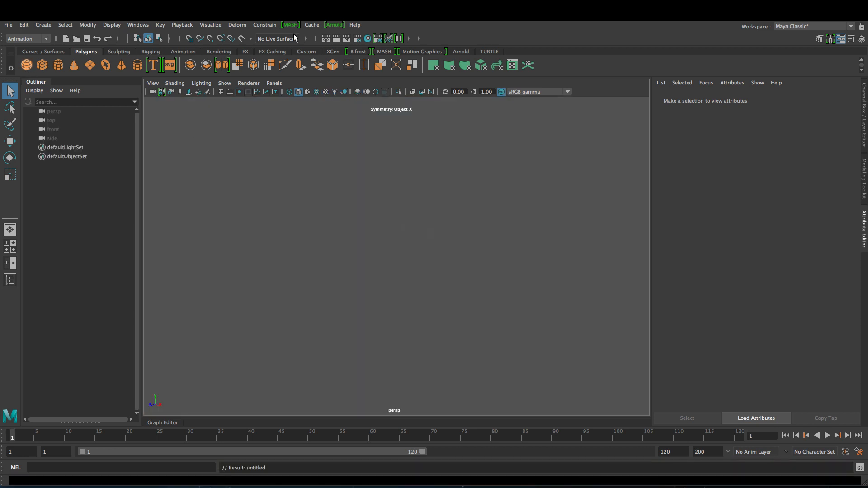
{"action": "left_click", "coordinate": [27, 64]}
- Create a MASH network from the sphere
{"action": "left_click", "coordinate": [290, 25]}
{"action": "left_click", "coordinate": [368, 41]}
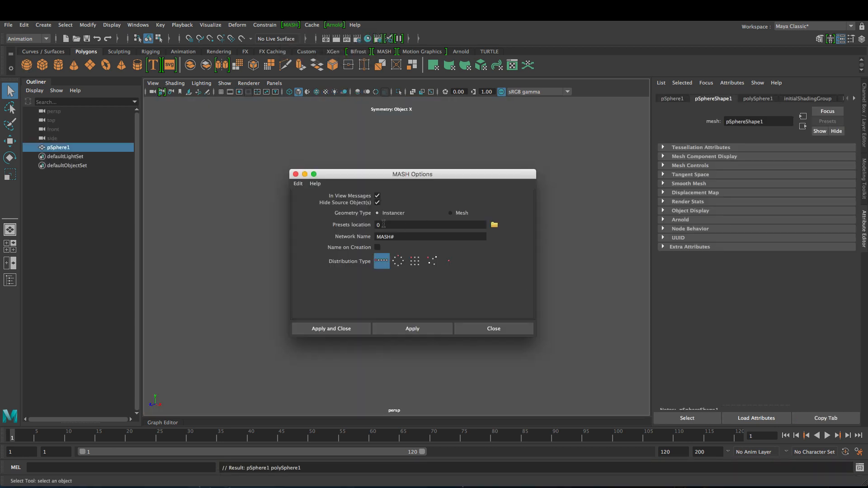
{"action": "left_click", "coordinate": [341, 329]}
{"action": "left_click_drag", "start_coordinate": [561, 314], "coordinate": [427, 307], "text": "alt"}
- Set the Distribute node to Distance X 60 with 5 points
{"action": "left_click", "coordinate": [723, 100]}
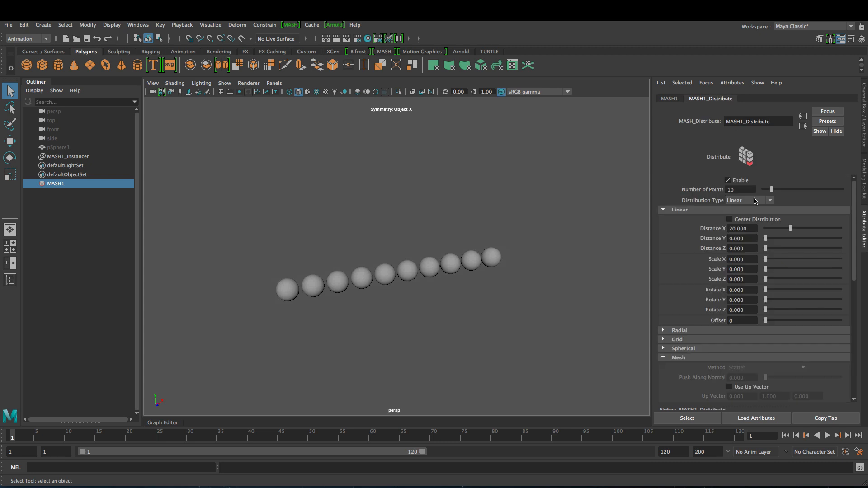
{"action": "left_click_drag", "start_coordinate": [789, 228], "coordinate": [857, 227]}
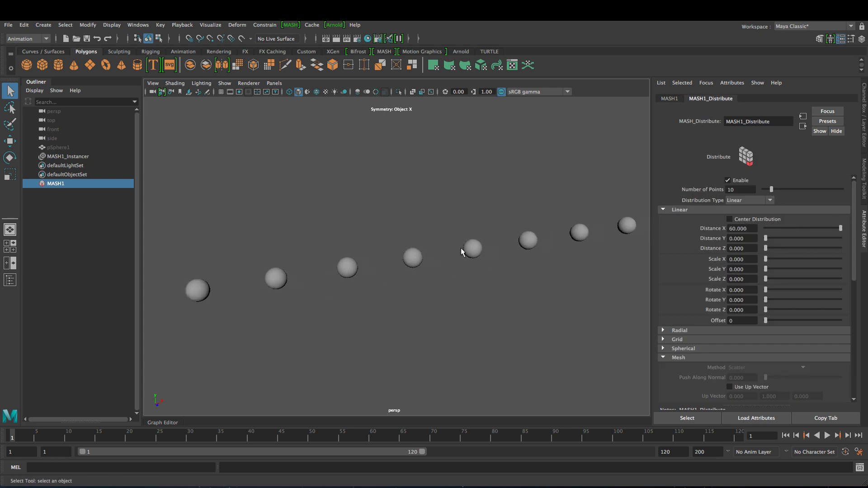
{"action": "left_click_drag", "start_coordinate": [771, 189], "coordinate": [768, 191]}
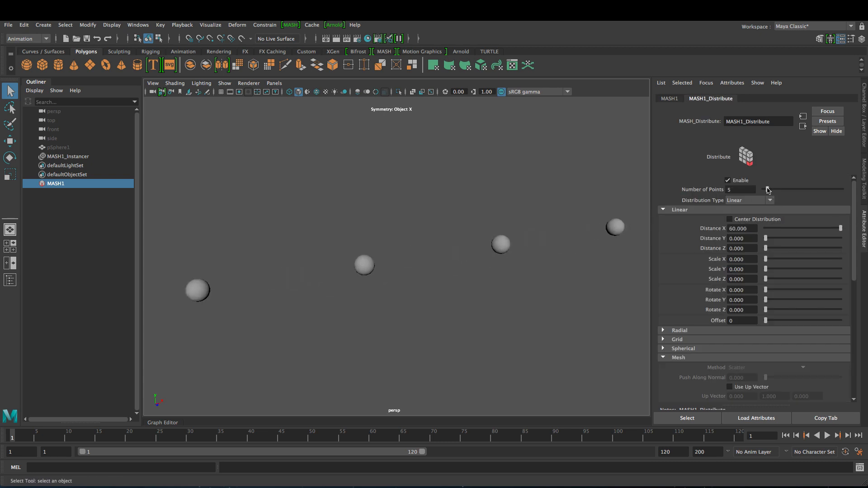
{"action": "left_click_drag", "start_coordinate": [438, 297], "coordinate": [433, 268], "text": "alt"}
{"action": "left_click", "coordinate": [670, 98]}
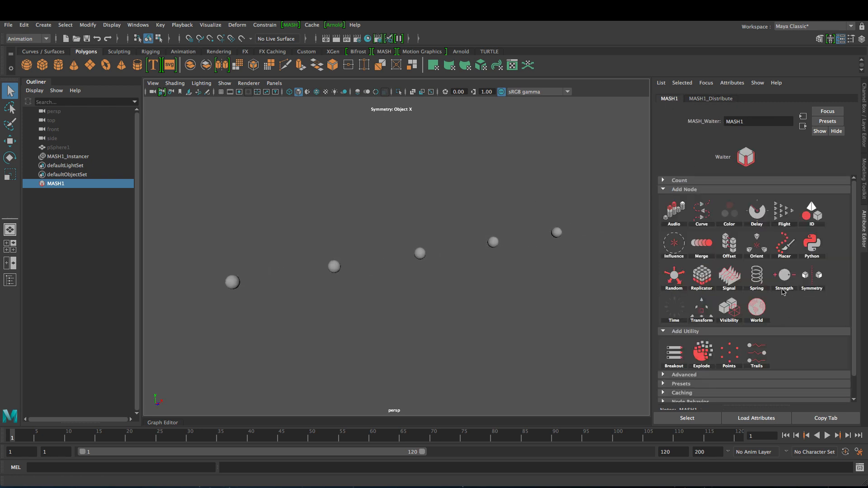
- Add a World node and tweak its points per cluster, collision iterations and Random Seed 18
{"action": "left_click", "coordinate": [762, 306]}
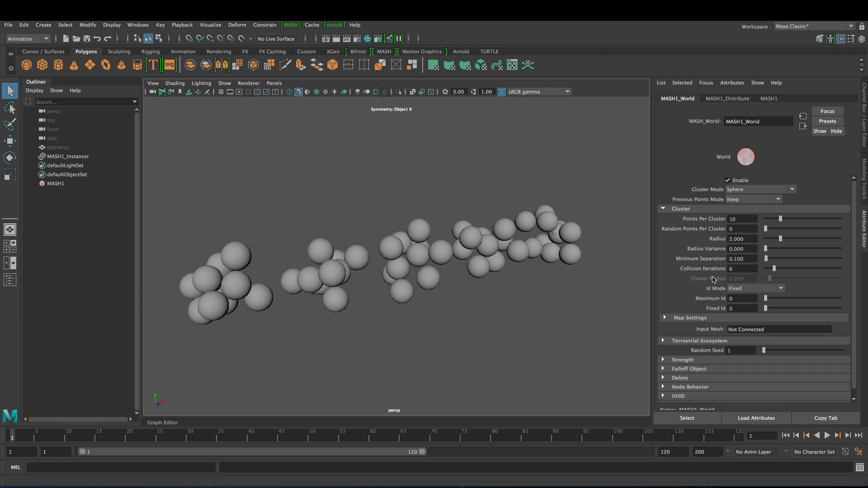
{"action": "left_click", "coordinate": [748, 229]}
{"action": "mouse_move", "coordinate": [780, 220]}
{"action": "left_mouse_down"}
{"action": "mouse_move", "coordinate": [764, 220]}
{"action": "mouse_move", "coordinate": [834, 221]}
{"action": "mouse_move", "coordinate": [782, 219]}
{"action": "left_mouse_up"}
{"action": "mouse_move", "coordinate": [774, 268]}
{"action": "left_mouse_down"}
{"action": "mouse_move", "coordinate": [759, 268]}
{"action": "mouse_move", "coordinate": [773, 269]}
{"action": "left_mouse_up"}
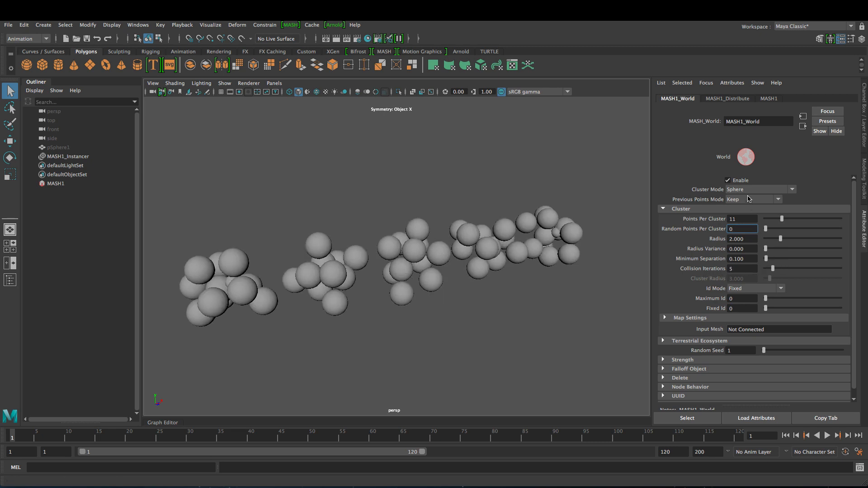
{"action": "left_click_drag", "start_coordinate": [781, 219], "coordinate": [797, 230]}
{"action": "left_click_drag", "start_coordinate": [770, 350], "coordinate": [777, 350]}
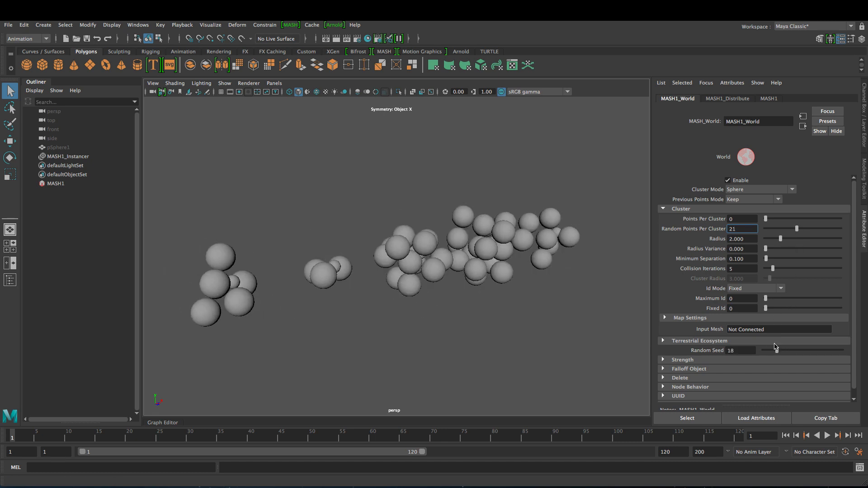
- Set Random Points Per Cluster 0, Minimum Separation 0.733 and Points Per Cluster 12
{"action": "left_click", "coordinate": [772, 228]}
{"action": "left_click_drag", "start_coordinate": [768, 220], "coordinate": [832, 267]}
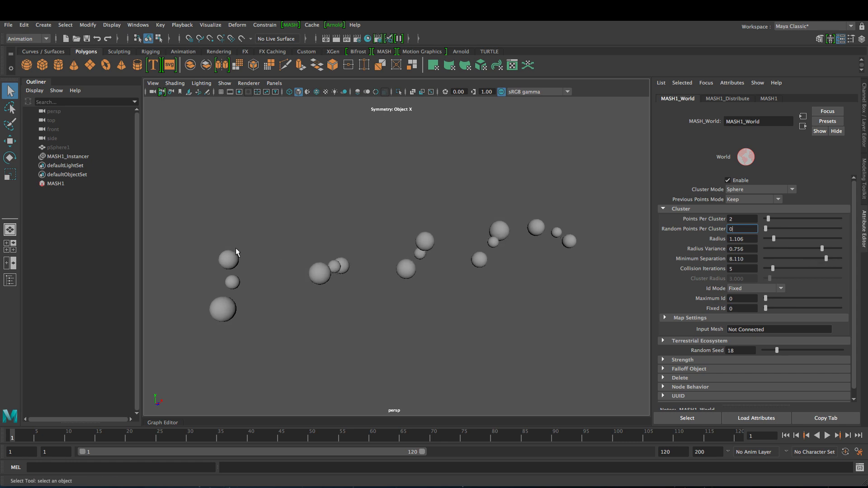
{"action": "left_click_drag", "start_coordinate": [786, 259], "coordinate": [771, 258]}
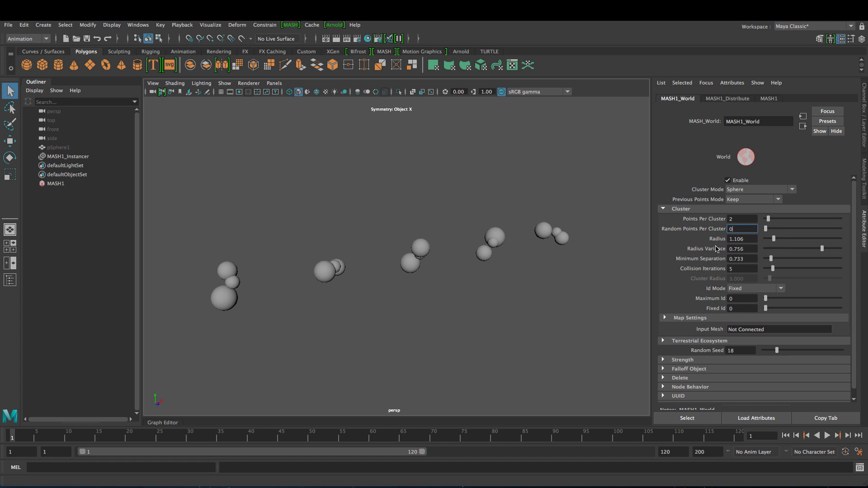
{"action": "left_click_drag", "start_coordinate": [769, 220], "coordinate": [784, 222]}
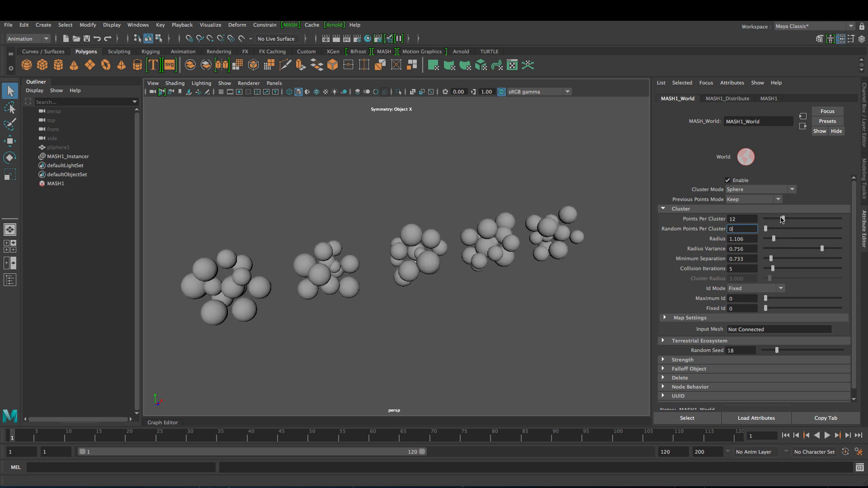
- Zoom in on the sphere clusters and try Previous Points Mode Keep
{"action": "left_click", "coordinate": [746, 199]}
{"action": "left_click", "coordinate": [690, 234]}
{"action": "right_click_drag", "start_coordinate": [426, 260], "coordinate": [508, 281], "text": "alt"}
{"action": "left_click_drag", "start_coordinate": [507, 281], "coordinate": [518, 263], "text": "alt"}
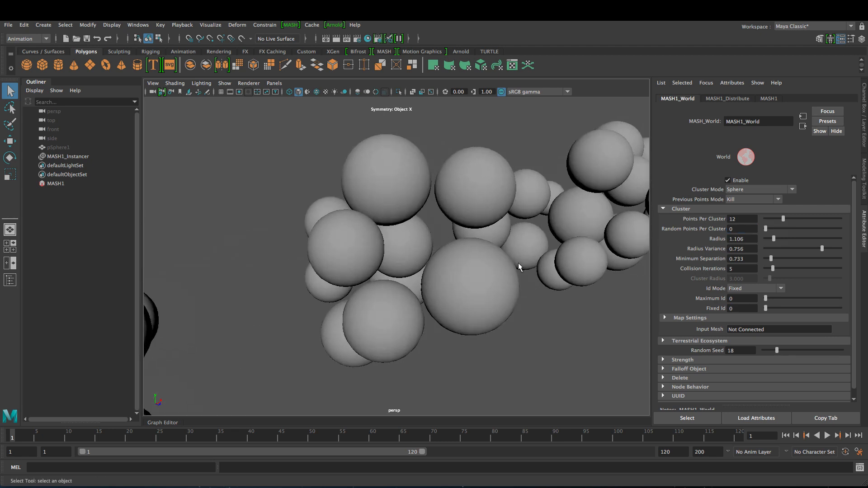
{"action": "left_click", "coordinate": [754, 199]}
{"action": "left_click", "coordinate": [745, 202]}
{"action": "left_click", "coordinate": [745, 203]}
{"action": "left_click", "coordinate": [745, 212]}
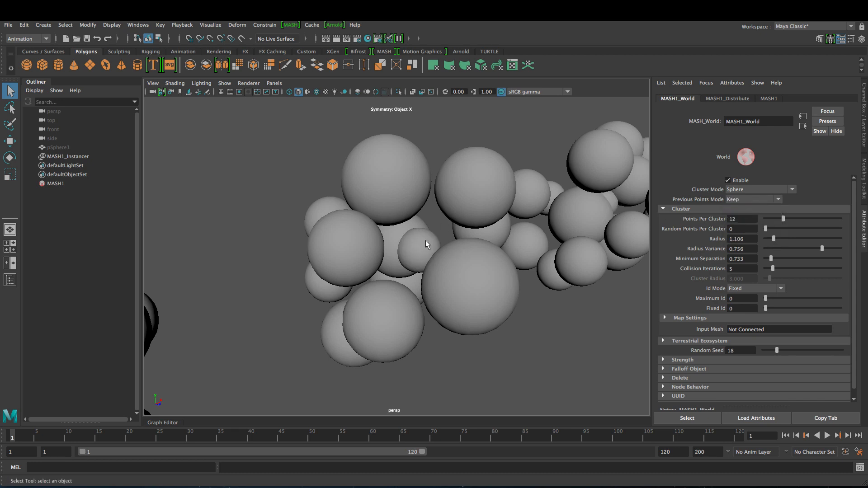
- Switch Previous Points Mode to Kill and Avoid and reframe the view on the clusters
{"action": "left_click", "coordinate": [736, 201]}
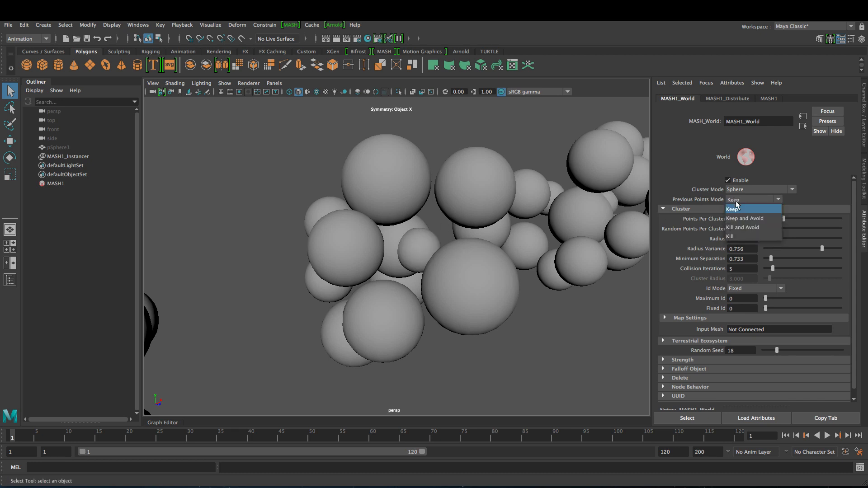
{"action": "left_click", "coordinate": [739, 229]}
{"action": "left_click_drag", "start_coordinate": [508, 242], "coordinate": [362, 224], "text": "alt"}
{"action": "scroll", "coordinate": [425, 242], "scroll_direction": "down", "scroll_amount": 5}
{"action": "scroll", "coordinate": [474, 262], "scroll_direction": "down", "scroll_amount": 5}
{"action": "middle_click_drag", "start_coordinate": [361, 224], "coordinate": [399, 217], "text": "alt"}
{"action": "mouse_move", "coordinate": [398, 217]}
{"action": "left_mouse_down", "text": "alt"}
{"action": "mouse_move", "coordinate": [411, 231]}
{"action": "mouse_move", "coordinate": [408, 223]}
{"action": "mouse_move", "coordinate": [465, 246]}
{"action": "mouse_move", "coordinate": [649, 248]}
{"action": "mouse_move", "coordinate": [560, 269]}
{"action": "mouse_move", "coordinate": [523, 240]}
{"action": "mouse_move", "coordinate": [401, 233]}
{"action": "left_mouse_up", "text": "alt"}
{"action": "left_click", "coordinate": [782, 190]}
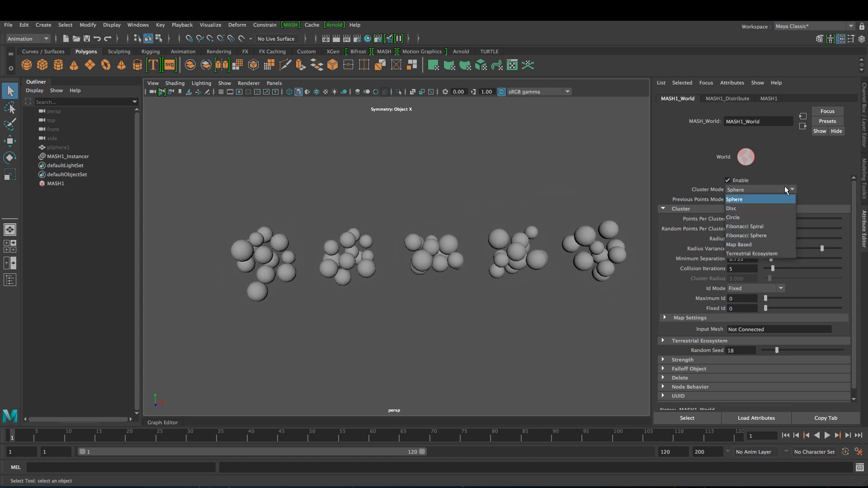
- Make spheres uniform: Radius Variance 0, Radius 1.716, Minimum Separation 0.1
{"action": "left_click", "coordinate": [785, 187]}
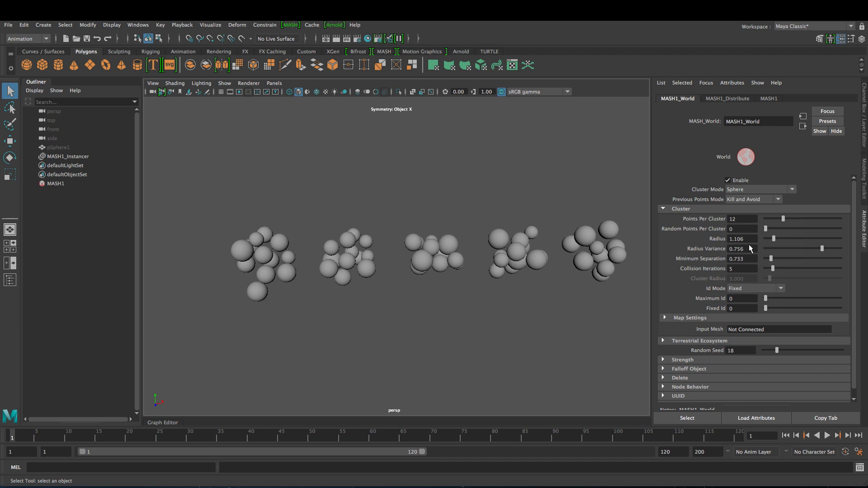
{"action": "left_click_drag", "start_coordinate": [822, 249], "coordinate": [778, 241]}
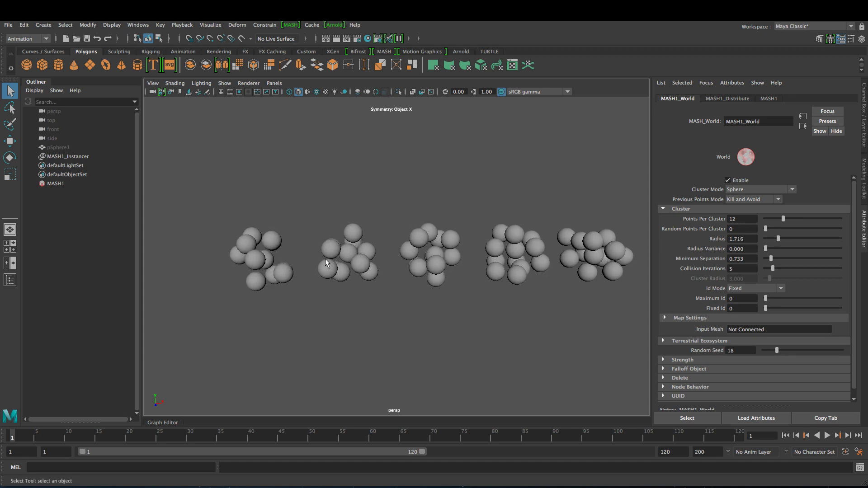
{"action": "left_click_drag", "start_coordinate": [254, 271], "coordinate": [248, 275], "text": "alt"}
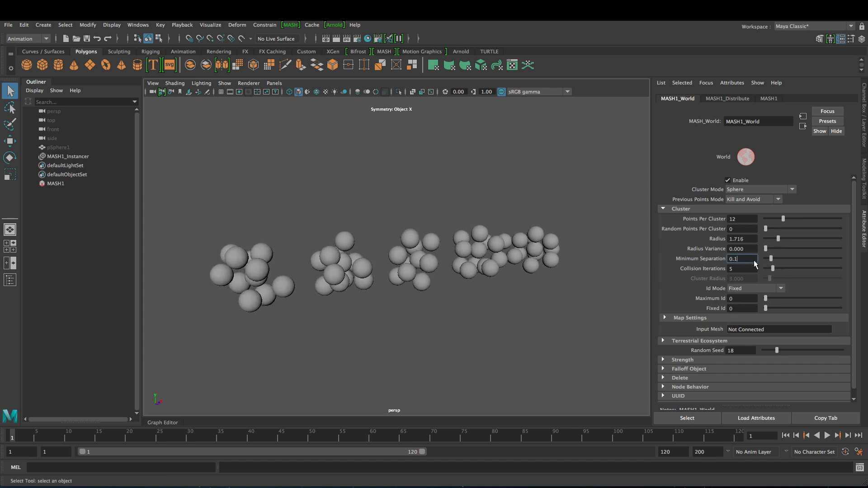
{"action": "type", "text": "0.1"}
{"action": "key", "text": "Return"}
{"action": "left_click_drag", "start_coordinate": [357, 259], "coordinate": [480, 244], "text": "alt"}
- Switch Cluster Mode to Disc with Radius 0.526 and 46 Points Per Cluster
{"action": "left_click", "coordinate": [748, 189]}
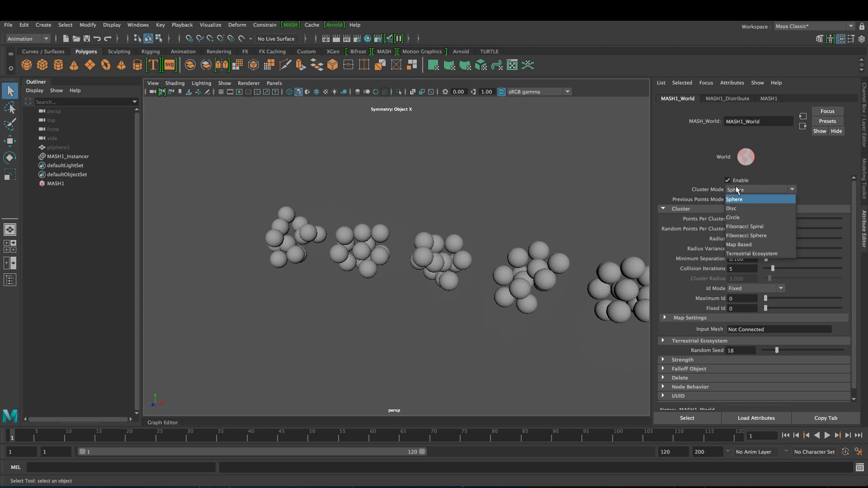
{"action": "left_click", "coordinate": [744, 209]}
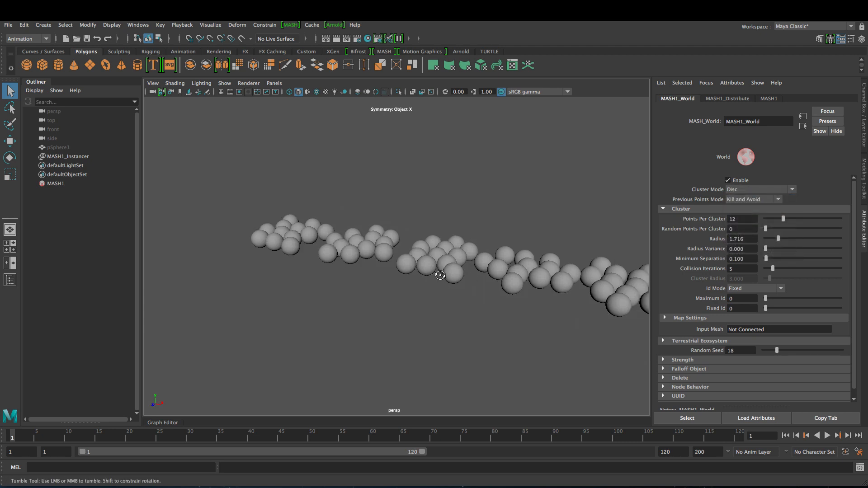
{"action": "left_click_drag", "start_coordinate": [746, 241], "coordinate": [693, 239], "text": "ctrl"}
{"action": "left_click_drag", "start_coordinate": [785, 220], "coordinate": [834, 222]}
{"action": "left_click_drag", "start_coordinate": [492, 253], "coordinate": [512, 249], "text": "alt"}
{"action": "right_click_drag", "start_coordinate": [511, 250], "coordinate": [528, 260], "text": "alt"}
- Raise Collision Iterations to 10 and view the disc clusters at an angle
{"action": "left_click", "coordinate": [744, 190]}
{"action": "left_click", "coordinate": [744, 190]}
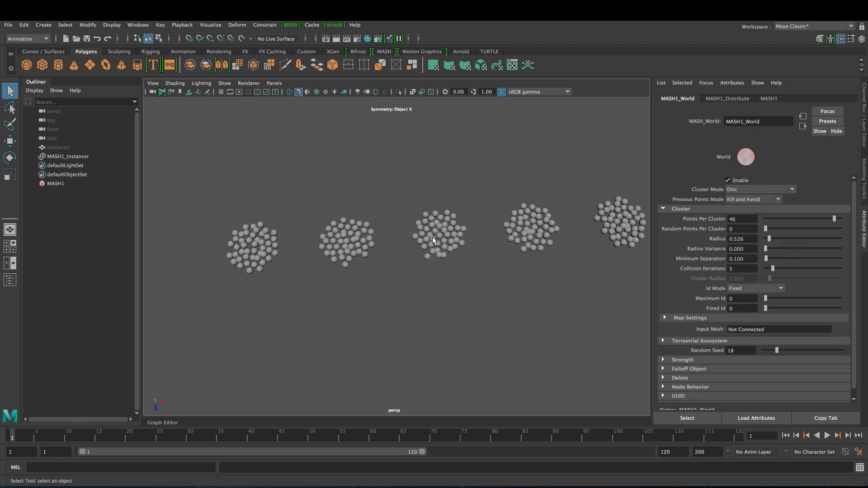
{"action": "left_click_drag", "start_coordinate": [773, 270], "coordinate": [780, 268]}
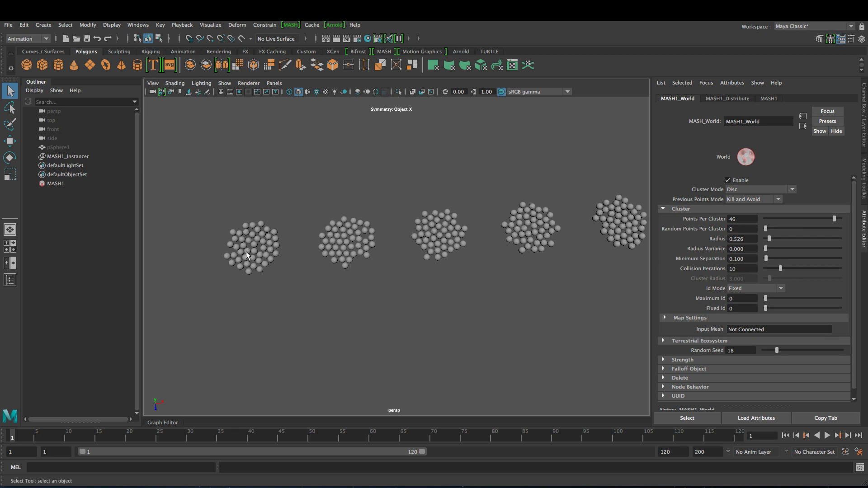
{"action": "left_click_drag", "start_coordinate": [470, 219], "coordinate": [603, 204], "text": "alt"}
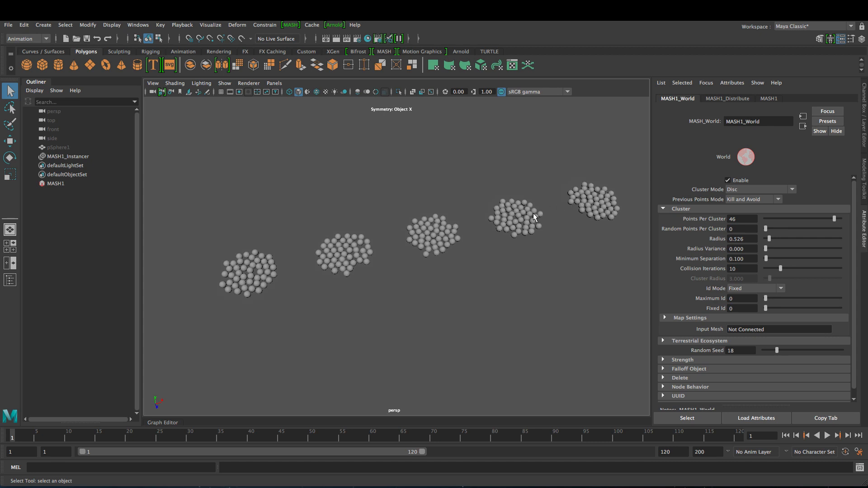
- Switch Cluster Mode to Circle with Cluster Radius 2.640 and Radius Variance 0.990
{"action": "left_click", "coordinate": [735, 189]}
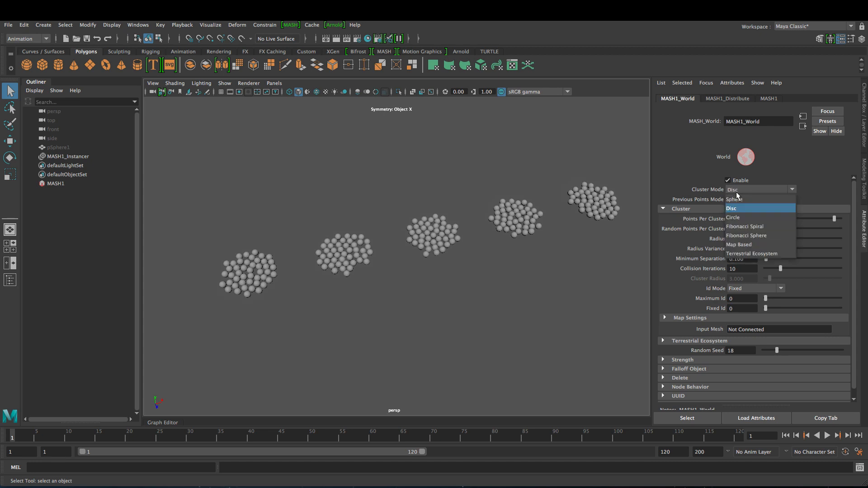
{"action": "left_click", "coordinate": [742, 217]}
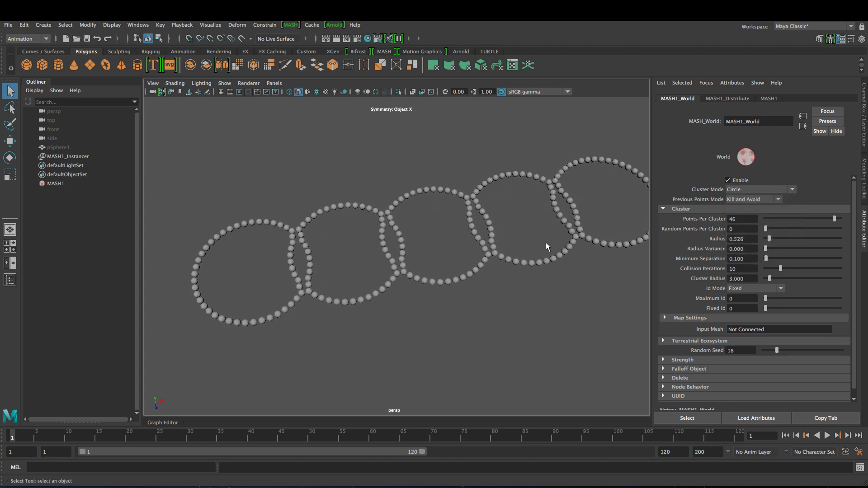
{"action": "left_click_drag", "start_coordinate": [546, 243], "coordinate": [600, 233], "text": "alt"}
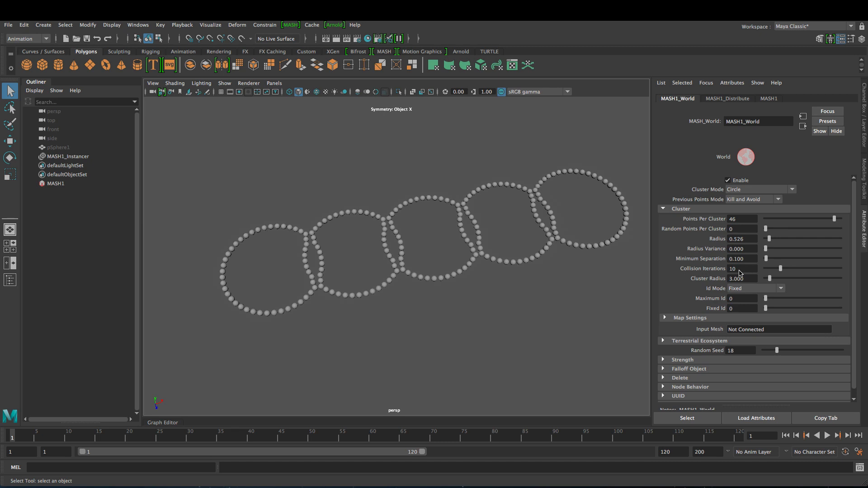
{"action": "left_click_drag", "start_coordinate": [741, 278], "coordinate": [725, 281], "text": "ctrl"}
{"action": "left_click_drag", "start_coordinate": [738, 250], "coordinate": [785, 253], "text": "ctrl"}
{"action": "left_click_drag", "start_coordinate": [593, 257], "coordinate": [536, 241], "text": "alt"}
{"action": "right_click_drag", "start_coordinate": [535, 240], "coordinate": [566, 256], "text": "alt"}
{"action": "left_click_drag", "start_coordinate": [567, 256], "coordinate": [566, 264], "text": "alt"}
- Switch Cluster Mode to Fibonacci Spiral with Radius 0.156 and Radius Variance 0
{"action": "left_click", "coordinate": [750, 189]}
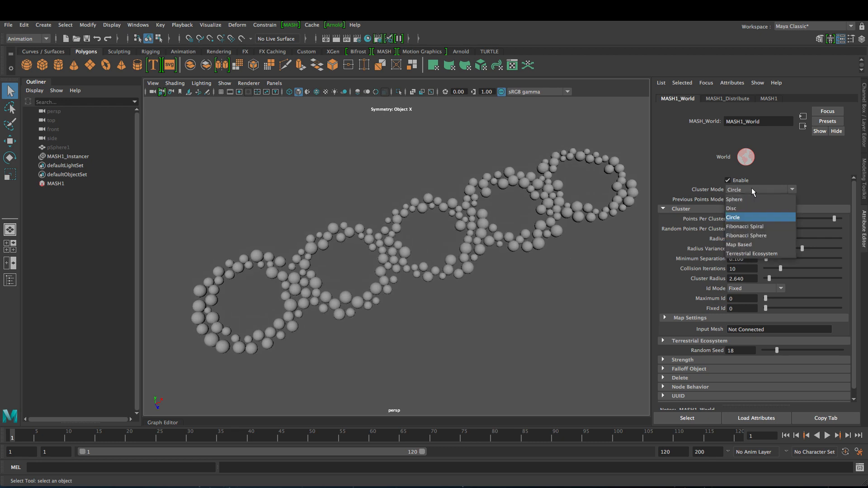
{"action": "left_click", "coordinate": [761, 228]}
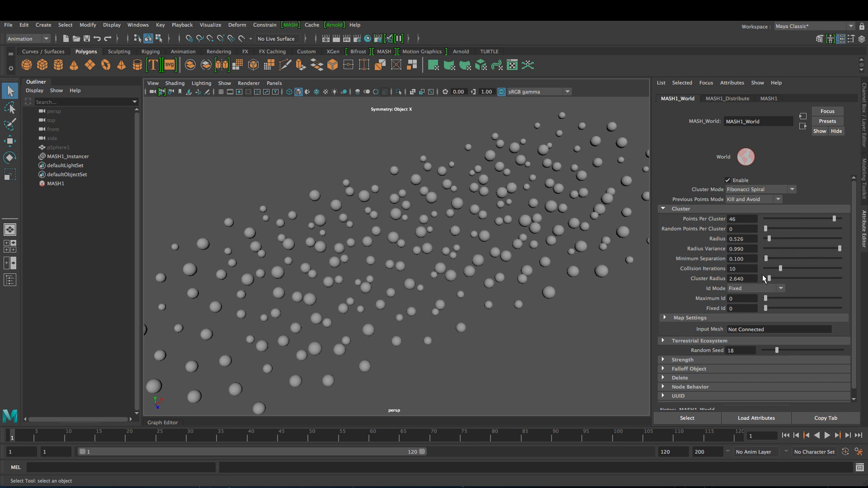
{"action": "left_click_drag", "start_coordinate": [748, 240], "coordinate": [723, 247], "text": "ctrl"}
{"action": "type", "text": "00"}
{"action": "key", "text": "Return"}
- Set Points Per Cluster to 171 and Cluster Radius to 0.660
{"action": "left_click_drag", "start_coordinate": [747, 282], "coordinate": [798, 218], "text": "ctrl"}
{"action": "left_click_drag", "start_coordinate": [497, 238], "coordinate": [478, 269], "text": "alt"}
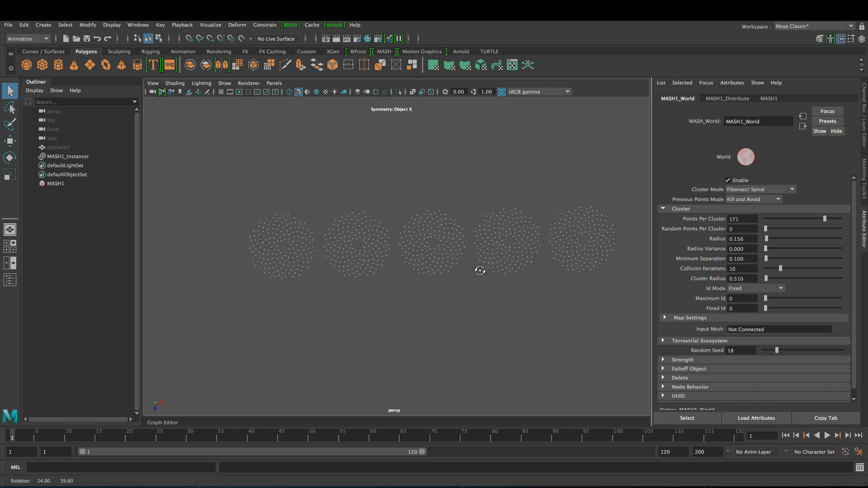
{"action": "left_click", "coordinate": [742, 279]}
{"action": "left_click_drag", "start_coordinate": [739, 279], "coordinate": [749, 281], "text": "ctrl"}
{"action": "left_click_drag", "start_coordinate": [481, 243], "coordinate": [503, 247], "text": "alt"}
{"action": "right_click_drag", "start_coordinate": [503, 247], "coordinate": [551, 279], "text": "alt"}
- Switch Cluster Mode to Fibonacci Sphere with Cluster Radius 6.350 and Radius 0.766
{"action": "left_click", "coordinate": [754, 189]}
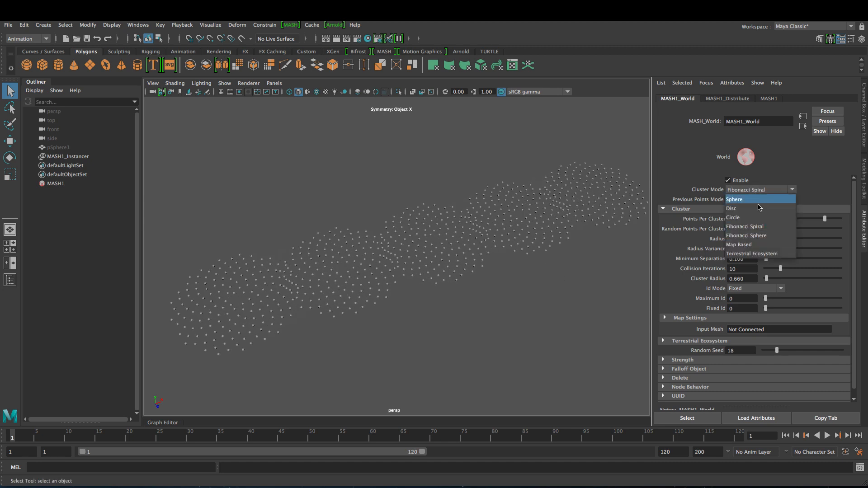
{"action": "left_click", "coordinate": [759, 235]}
{"action": "left_click_drag", "start_coordinate": [744, 279], "coordinate": [777, 281], "text": "ctrl"}
{"action": "middle_click_drag", "start_coordinate": [736, 277], "coordinate": [739, 279], "text": "ctrl"}
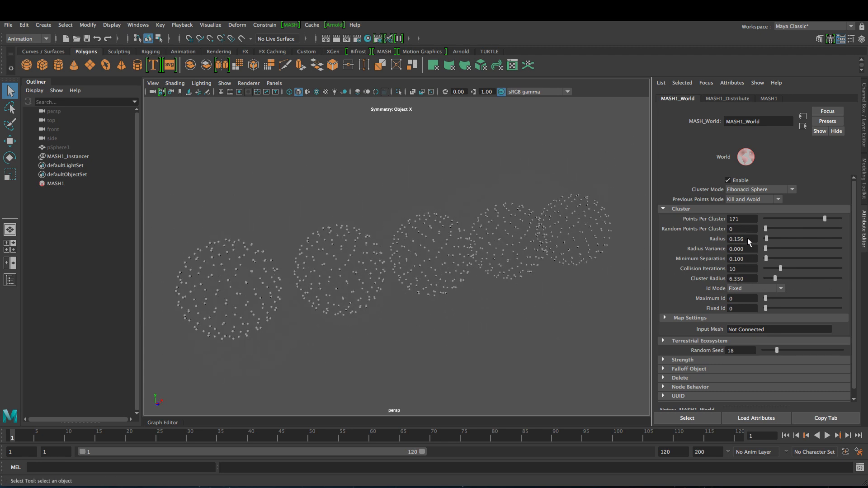
{"action": "mouse_move", "coordinate": [747, 238]}
{"action": "middle_mouse_down", "text": "ctrl"}
{"action": "mouse_move", "coordinate": [781, 247]}
{"action": "mouse_move", "coordinate": [764, 244]}
{"action": "middle_mouse_up", "text": "ctrl"}
{"action": "right_click_drag", "start_coordinate": [474, 268], "coordinate": [310, 293], "text": "alt"}
- Move in among the spheres, then pull back to see all five clusters
{"action": "left_click_drag", "start_coordinate": [311, 293], "coordinate": [280, 310], "text": "alt"}
{"action": "scroll", "coordinate": [493, 324], "scroll_direction": "down", "scroll_amount": 5}
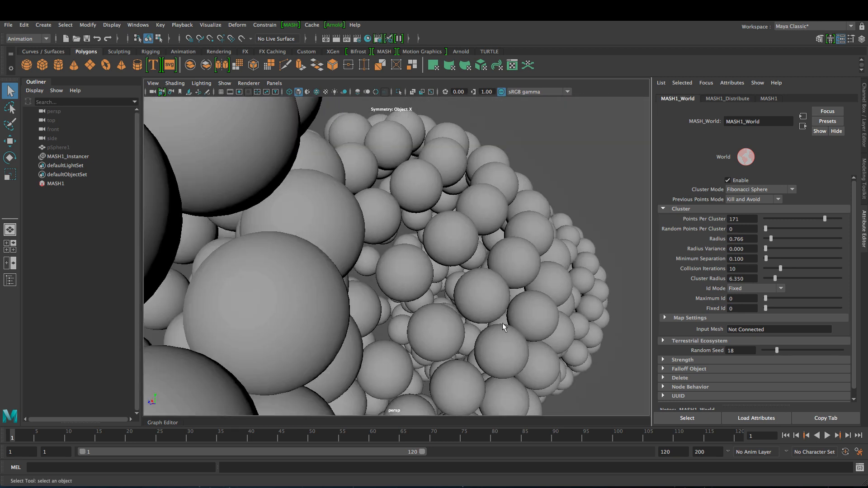
{"action": "scroll", "coordinate": [504, 328], "scroll_direction": "down", "scroll_amount": 8}
{"action": "left_click_drag", "start_coordinate": [504, 328], "coordinate": [443, 270], "text": "alt"}
{"action": "scroll", "coordinate": [425, 291], "scroll_direction": "down", "scroll_amount": 3}
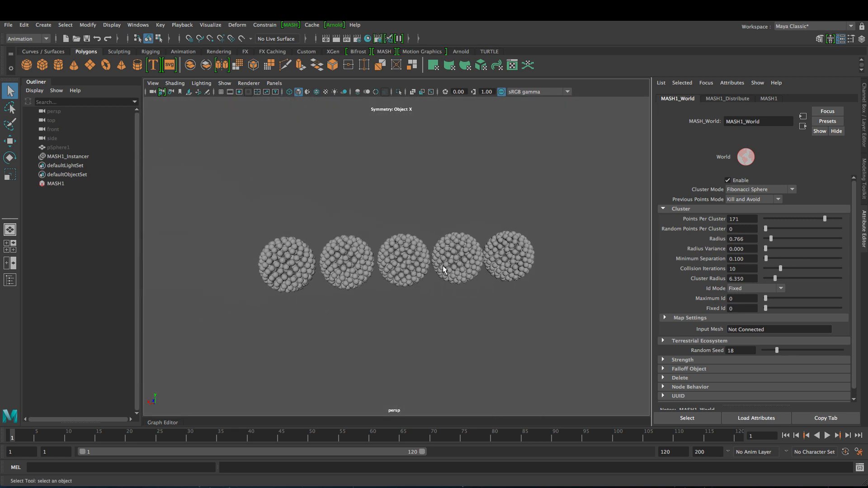
{"action": "left_click", "coordinate": [768, 190]}
- Set Cluster Mode to Sphere and dolly out to view all five clusters diagonally
{"action": "left_click", "coordinate": [749, 197]}
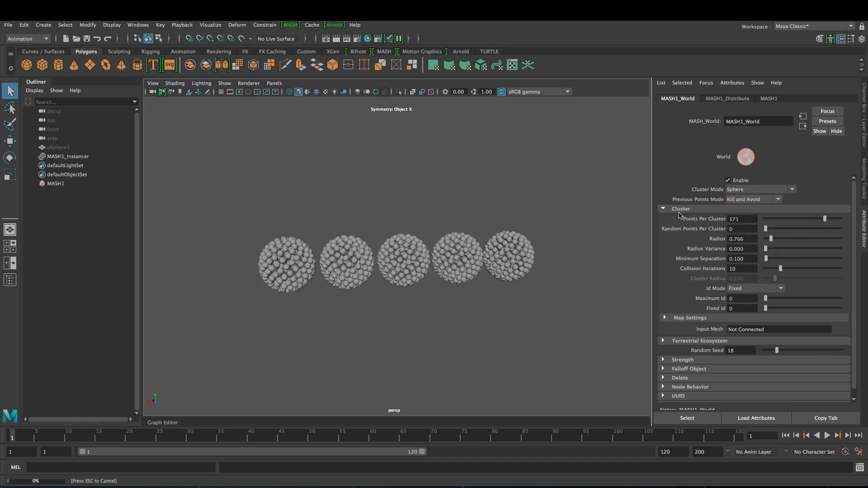
{"action": "scroll", "coordinate": [560, 348], "scroll_direction": "up", "scroll_amount": 10}
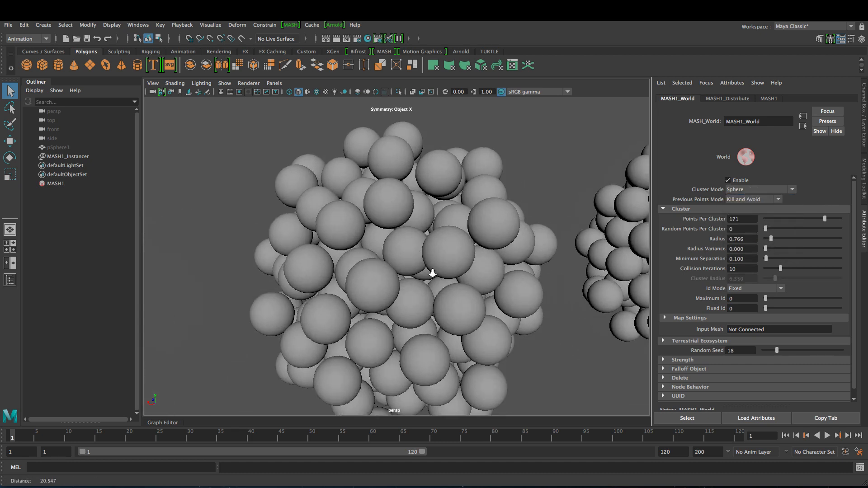
{"action": "scroll", "coordinate": [432, 273], "scroll_direction": "up", "scroll_amount": 10}
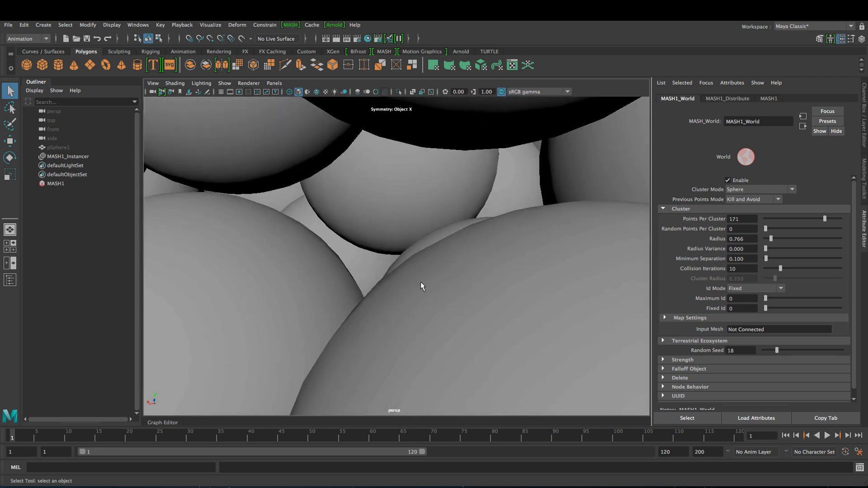
{"action": "scroll", "coordinate": [459, 310], "scroll_direction": "up", "scroll_amount": 10}
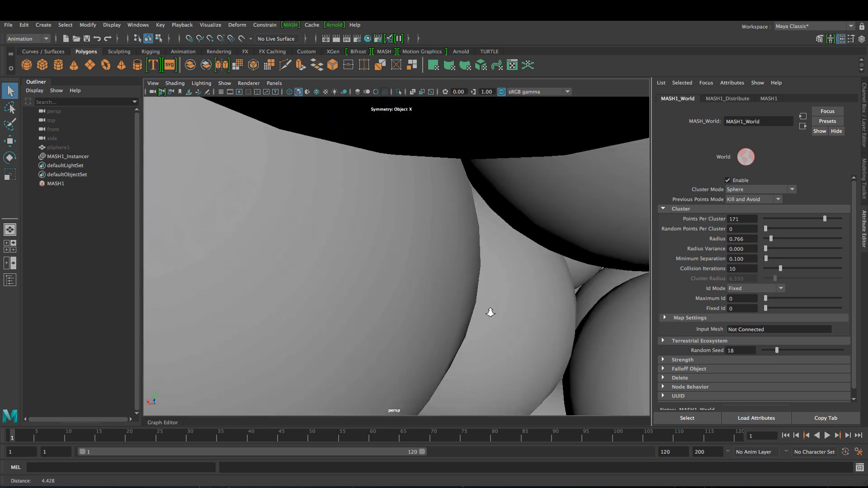
{"action": "scroll", "coordinate": [490, 313], "scroll_direction": "down", "scroll_amount": 10}
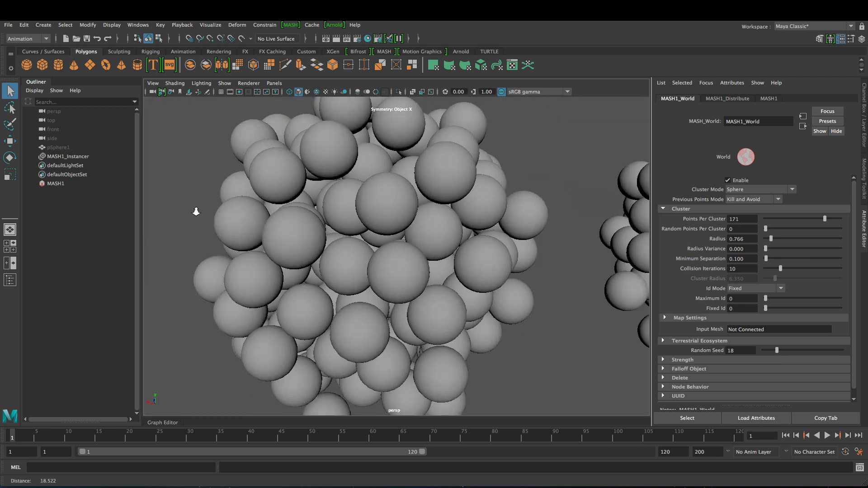
{"action": "right_click_drag", "start_coordinate": [196, 212], "coordinate": [345, 240], "text": "alt"}
{"action": "mouse_move", "coordinate": [345, 240]}
{"action": "left_mouse_down", "text": "alt"}
{"action": "mouse_move", "coordinate": [330, 248]}
{"action": "mouse_move", "coordinate": [356, 243]}
{"action": "left_mouse_up", "text": "alt"}
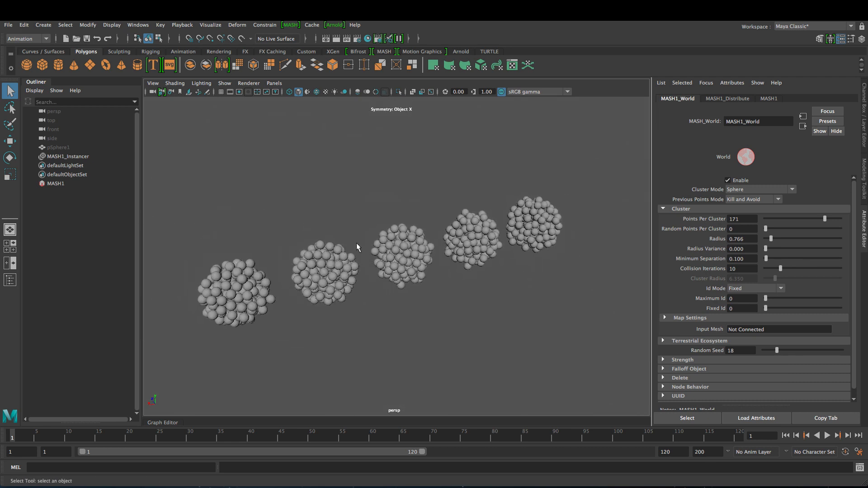
- Open the prepared forest scene with a low-poly tree on a ground plane
{"action": "left_click", "coordinate": [783, 190]}
{"action": "left_click", "coordinate": [782, 186]}
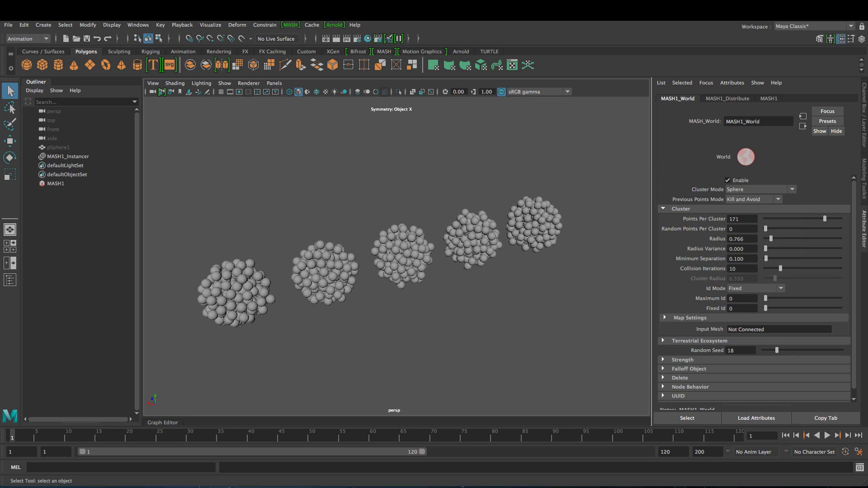
{"action": "left_click", "coordinate": [432, 248]}
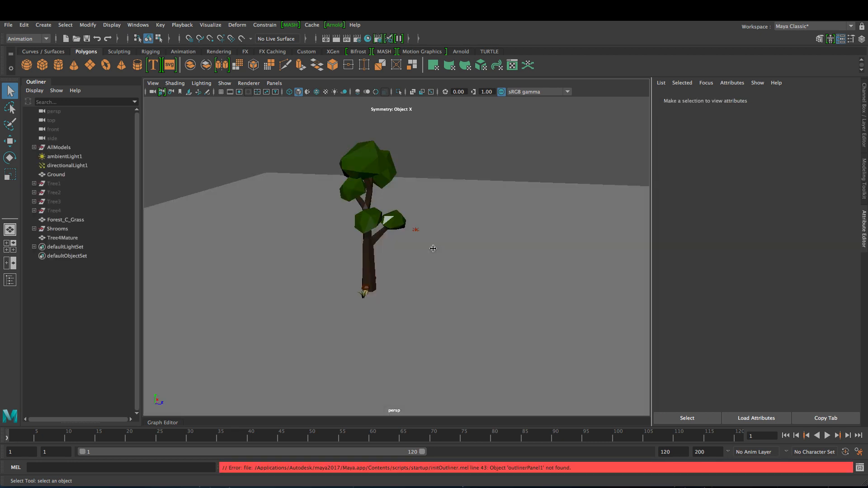
- Dismiss the error and build a MASH network from Tree4Mature, giving 10 linear tree copies
{"action": "left_click", "coordinate": [82, 279]}
{"action": "left_click", "coordinate": [303, 131]}
{"action": "left_click_drag", "start_coordinate": [296, 239], "coordinate": [283, 263], "text": "alt"}
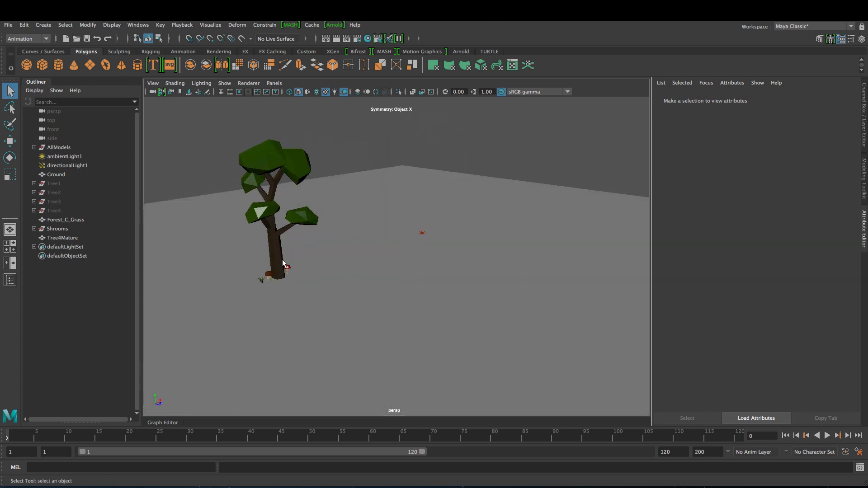
{"action": "left_click", "coordinate": [273, 254]}
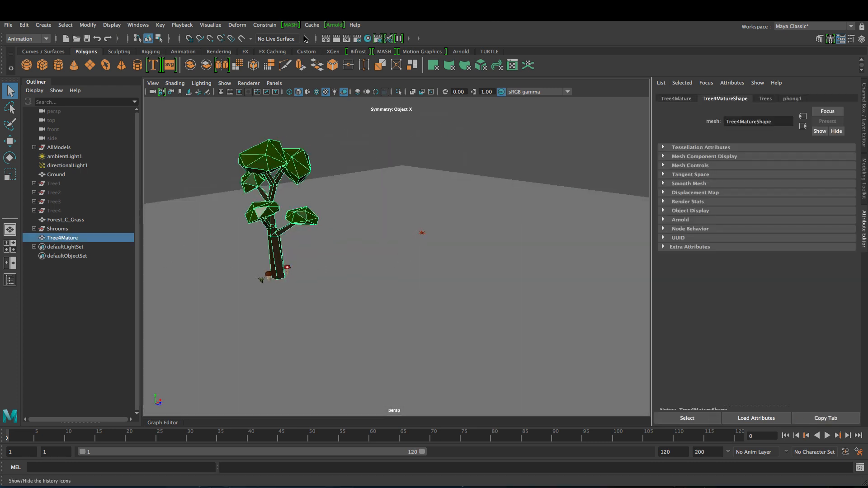
{"action": "left_click", "coordinate": [290, 25]}
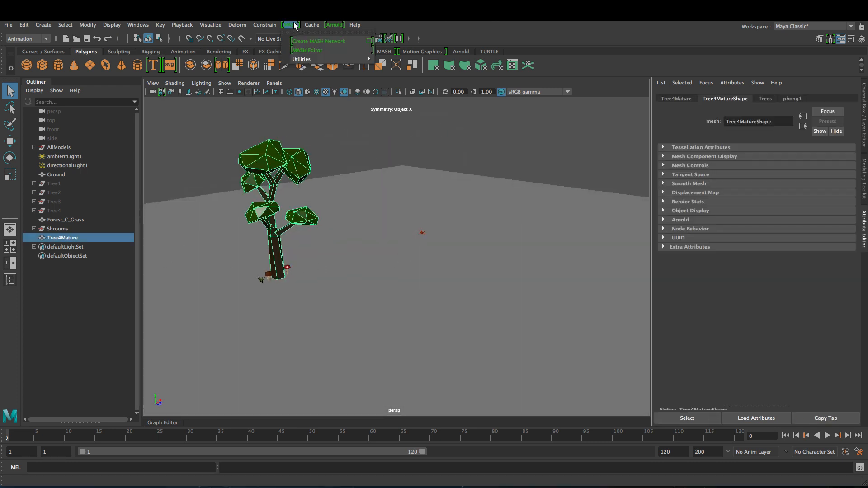
{"action": "left_click", "coordinate": [320, 43]}
{"action": "left_click_drag", "start_coordinate": [389, 233], "coordinate": [409, 235], "text": "alt"}
- Connect the Ground mesh to MASH1_Distribute so the trees scatter across the ground plane
{"action": "left_click", "coordinate": [719, 98]}
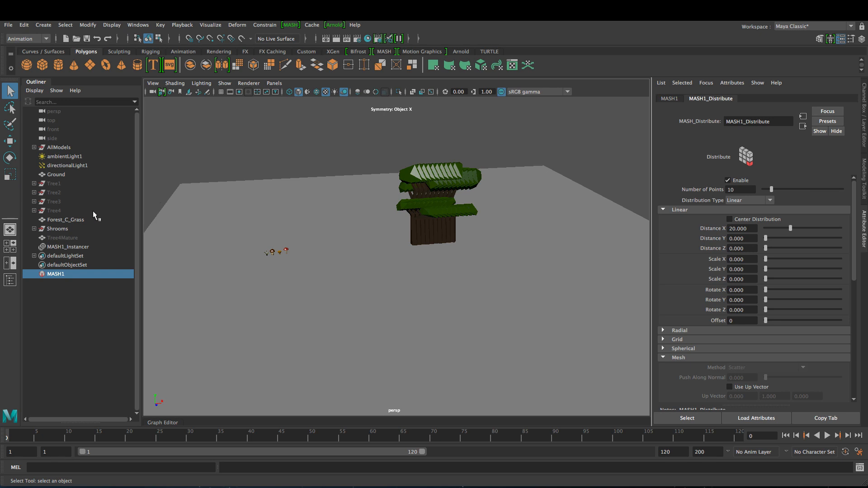
{"action": "scroll", "coordinate": [709, 322], "scroll_direction": "down", "scroll_amount": 2}
{"action": "scroll", "coordinate": [690, 332], "scroll_direction": "down", "scroll_amount": 4}
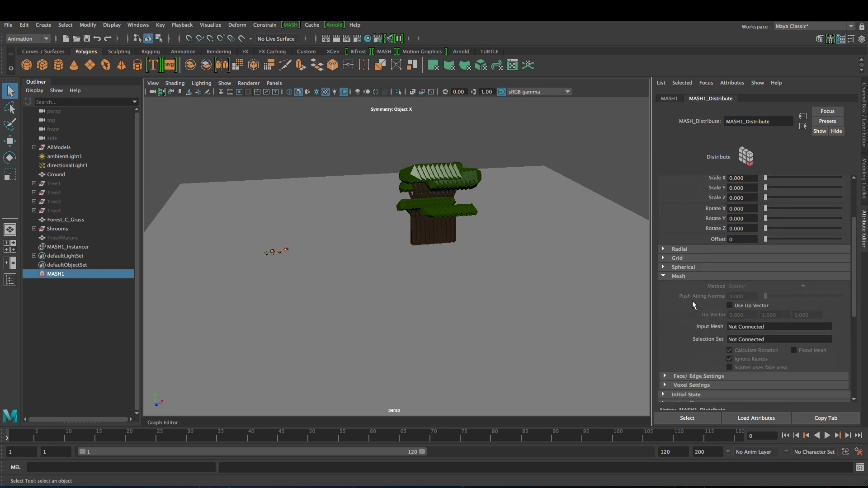
{"action": "middle_click_drag", "start_coordinate": [57, 177], "coordinate": [743, 326]}
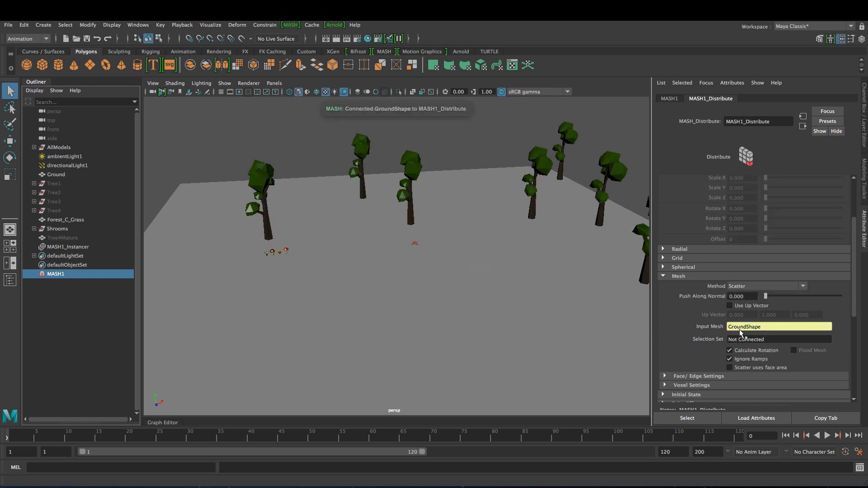
{"action": "scroll", "coordinate": [661, 345], "scroll_direction": "up", "scroll_amount": 5}
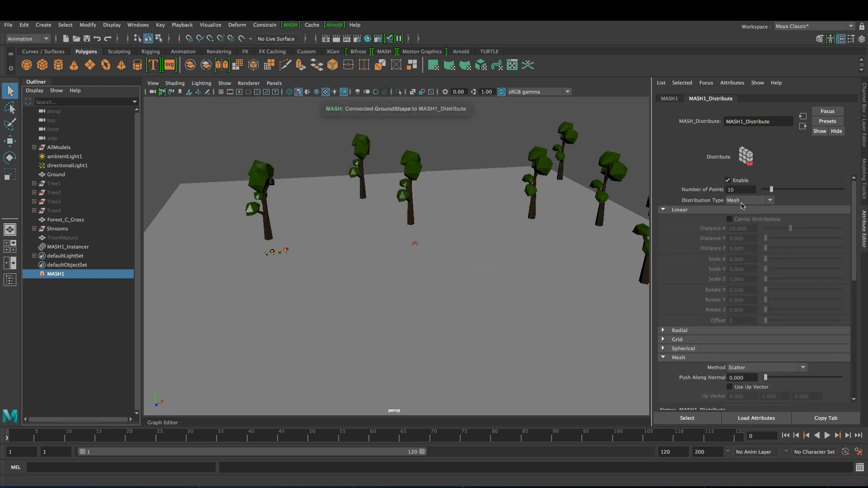
{"action": "left_click_drag", "start_coordinate": [416, 291], "coordinate": [403, 262], "text": "alt"}
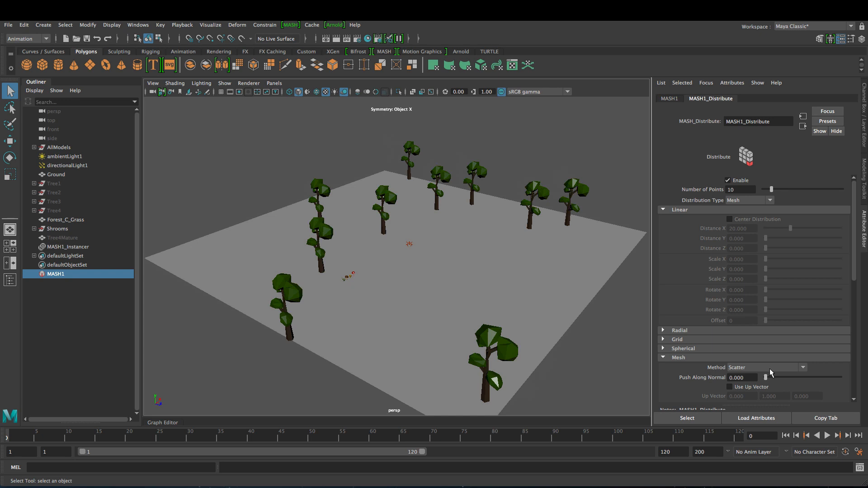
- Set the distribution's Random Seed to 29 and inspect the reshuffled trees
{"action": "scroll", "coordinate": [766, 362], "scroll_direction": "down", "scroll_amount": 5}
{"action": "scroll", "coordinate": [728, 363], "scroll_direction": "down", "scroll_amount": 6}
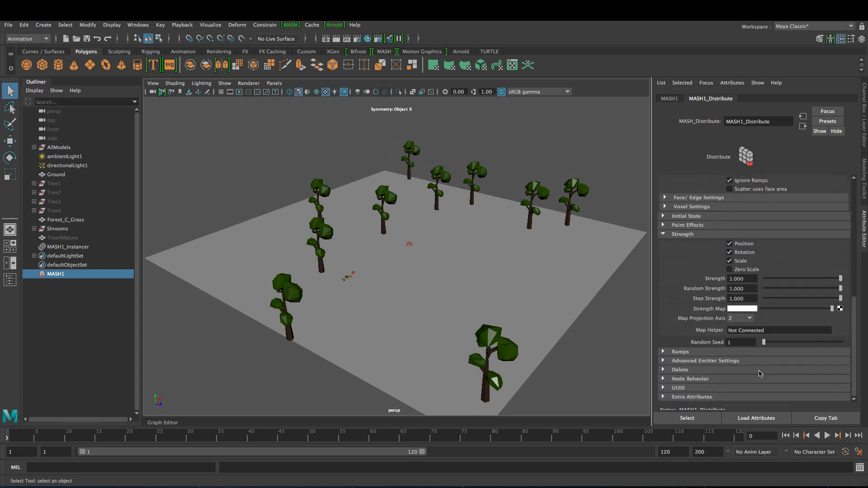
{"action": "left_click_drag", "start_coordinate": [764, 346], "coordinate": [785, 343]}
{"action": "left_click_drag", "start_coordinate": [496, 321], "coordinate": [390, 312], "text": "alt"}
{"action": "left_click_drag", "start_coordinate": [522, 318], "coordinate": [456, 326], "text": "alt"}
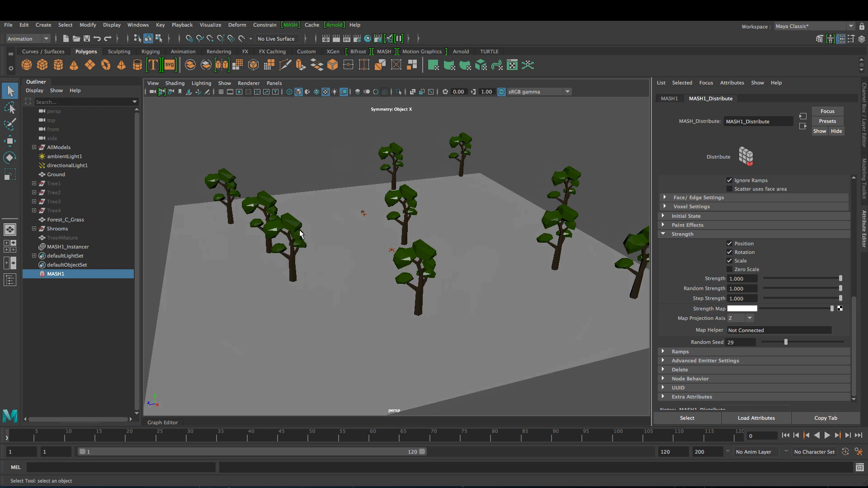
{"action": "left_click_drag", "start_coordinate": [381, 257], "coordinate": [381, 262], "text": "alt"}
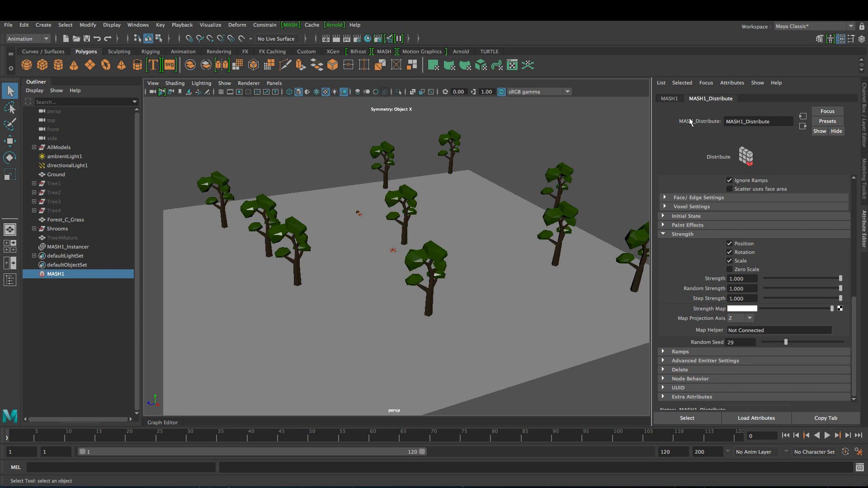
- Add a World node, then add the three Forest_C_Mushroom models and Forest_C_Grass to MASH1_Instancer
{"action": "left_click", "coordinate": [676, 99]}
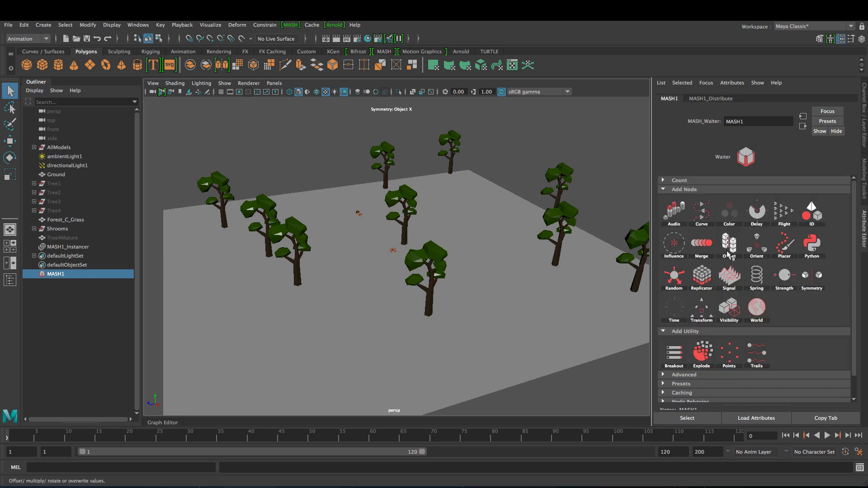
{"action": "left_click", "coordinate": [757, 311]}
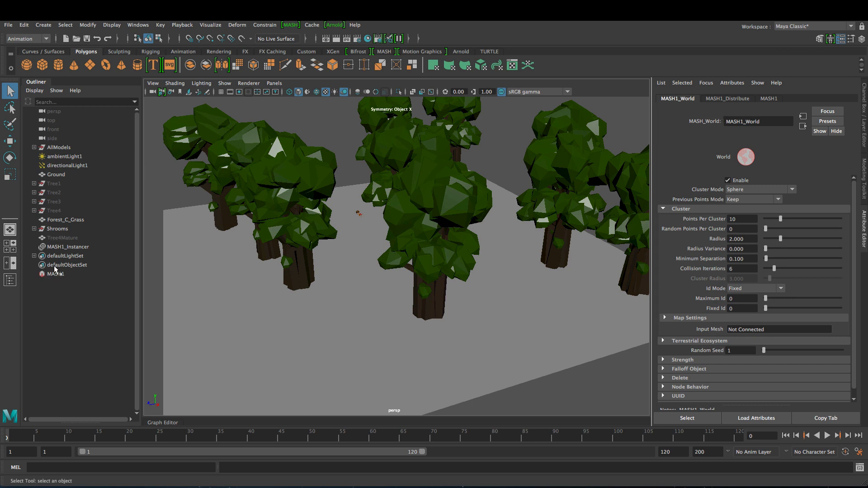
{"action": "left_click", "coordinate": [68, 246]}
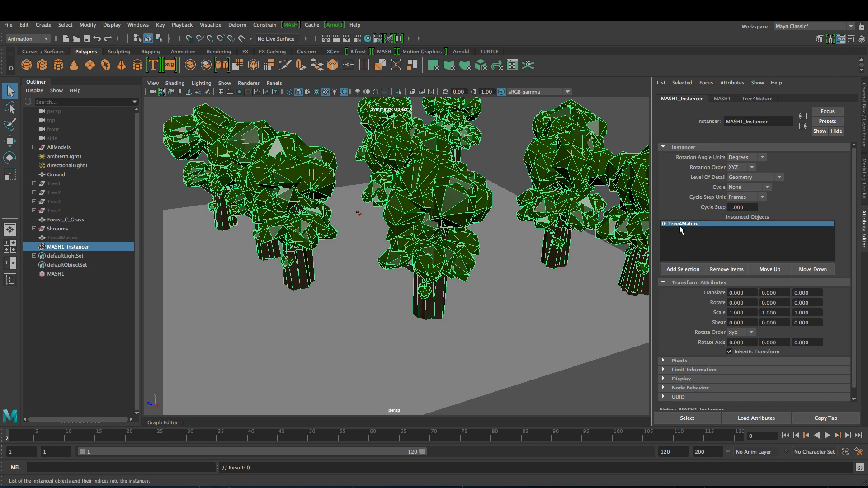
{"action": "left_click", "coordinate": [34, 229]}
{"action": "left_click_drag", "start_coordinate": [91, 236], "coordinate": [90, 256]}
{"action": "left_click", "coordinate": [68, 220], "text": "ctrl"}
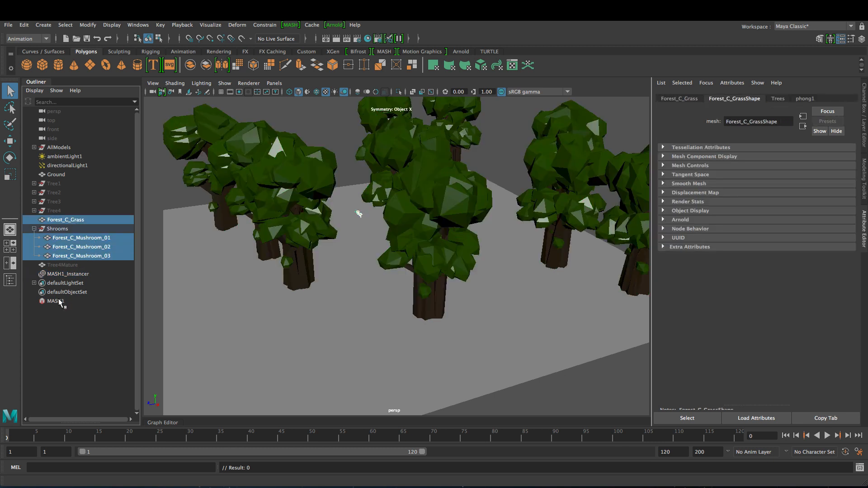
{"action": "left_click", "coordinate": [67, 273], "text": "ctrl"}
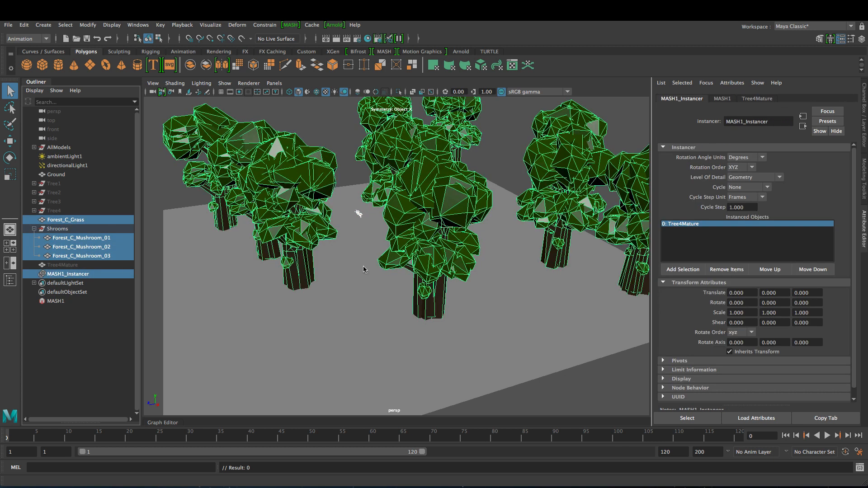
{"action": "left_click", "coordinate": [683, 269]}
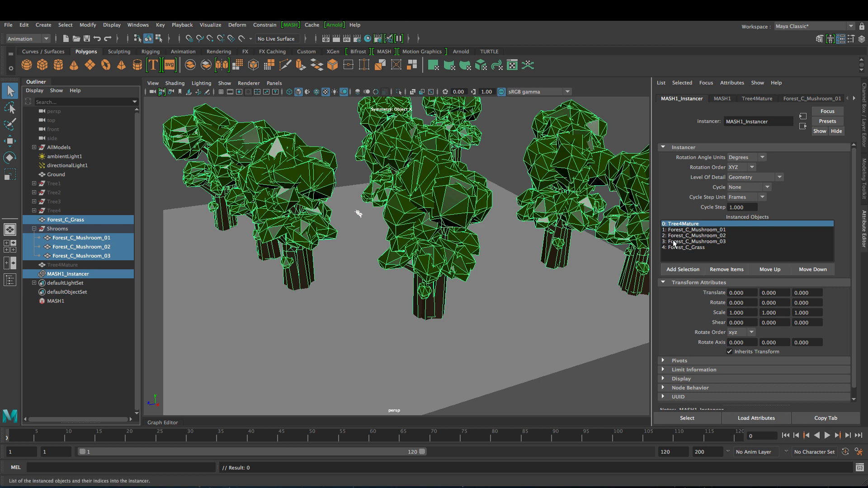
{"action": "left_click", "coordinate": [56, 301]}
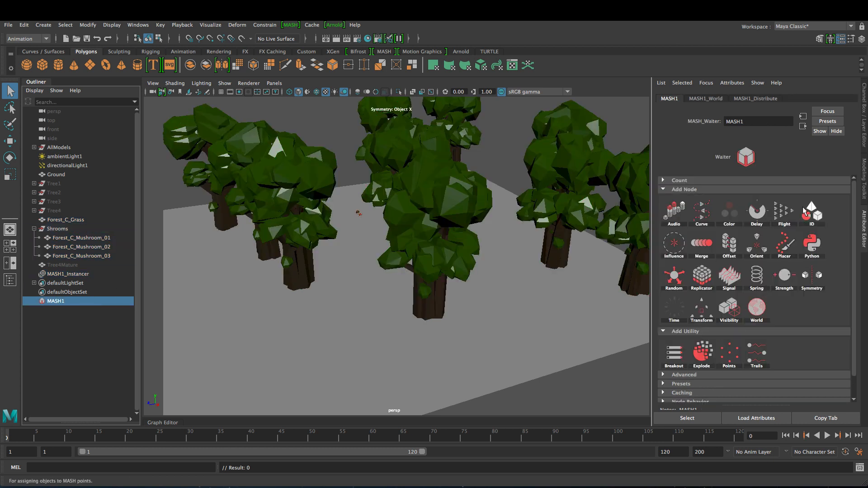
- Set MASH1_World's Fixed Id to 1 and view the mushroom clusters around the trees up close
{"action": "left_click", "coordinate": [709, 101]}
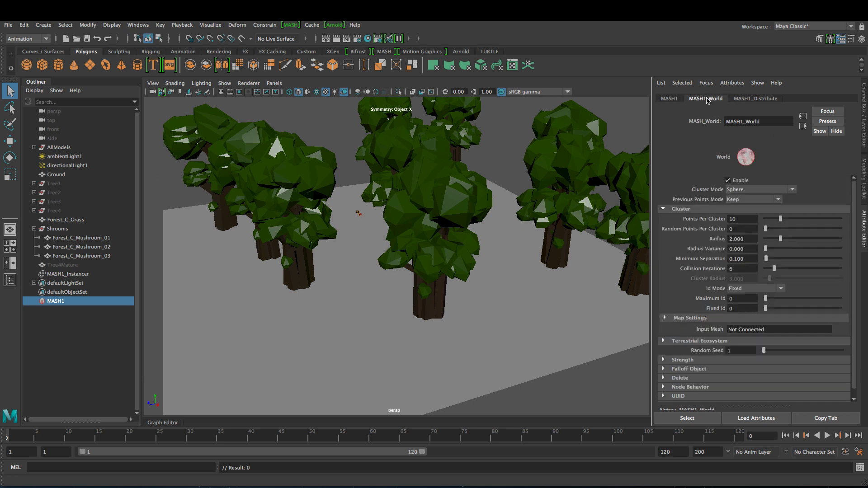
{"action": "left_click", "coordinate": [726, 309]}
{"action": "key", "text": "Return"}
{"action": "right_click_drag", "start_coordinate": [482, 284], "coordinate": [547, 291], "text": "alt"}
{"action": "middle_click_drag", "start_coordinate": [546, 291], "coordinate": [506, 230], "text": "alt"}
{"action": "right_click_drag", "start_coordinate": [506, 230], "coordinate": [547, 268], "text": "alt"}
{"action": "left_click_drag", "start_coordinate": [487, 291], "coordinate": [514, 285], "text": "alt"}
{"action": "middle_click_drag", "start_coordinate": [514, 286], "coordinate": [462, 300], "text": "alt"}
{"action": "right_click_drag", "start_coordinate": [462, 300], "coordinate": [468, 284], "text": "alt"}
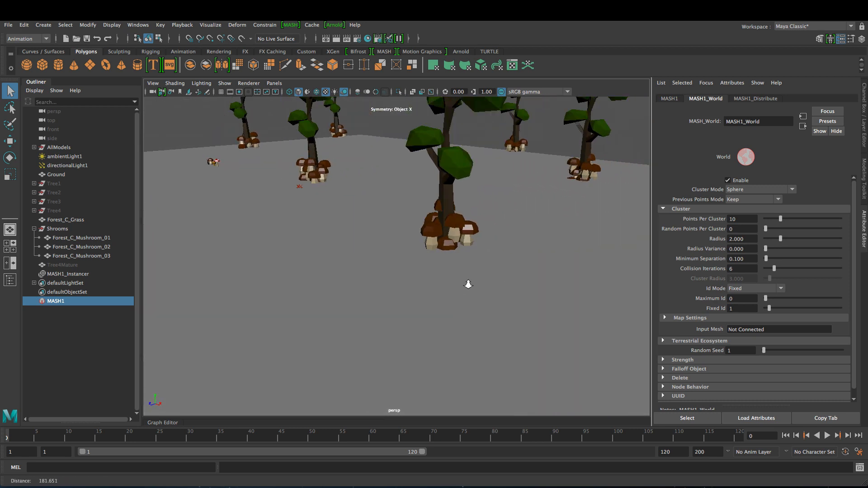
{"action": "left_click_drag", "start_coordinate": [469, 285], "coordinate": [482, 269], "text": "alt"}
{"action": "right_click_drag", "start_coordinate": [505, 212], "coordinate": [495, 208], "text": "alt"}
{"action": "left_click_drag", "start_coordinate": [493, 208], "coordinate": [469, 304], "text": "alt"}
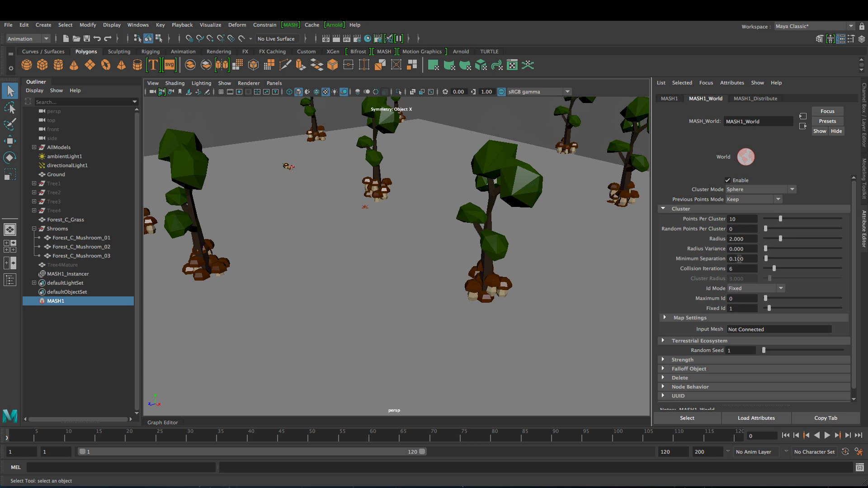
- Raise Minimum Separation to 5.730 and connect GroundShape as the World node's Input Mesh
{"action": "left_click_drag", "start_coordinate": [740, 260], "coordinate": [751, 260], "text": "ctrl"}
{"action": "middle_click_drag", "start_coordinate": [740, 261], "coordinate": [764, 266], "text": "ctrl"}
{"action": "left_click_drag", "start_coordinate": [308, 243], "coordinate": [550, 266], "text": "alt"}
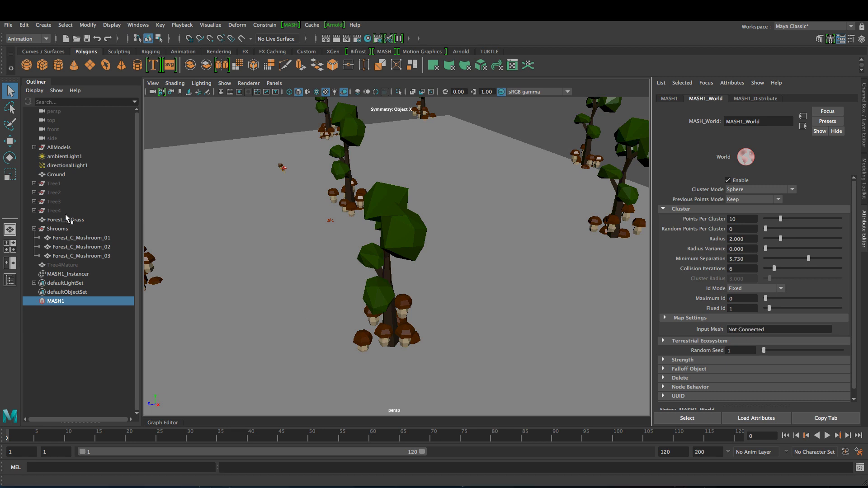
{"action": "left_click_drag", "start_coordinate": [57, 176], "coordinate": [748, 330]}
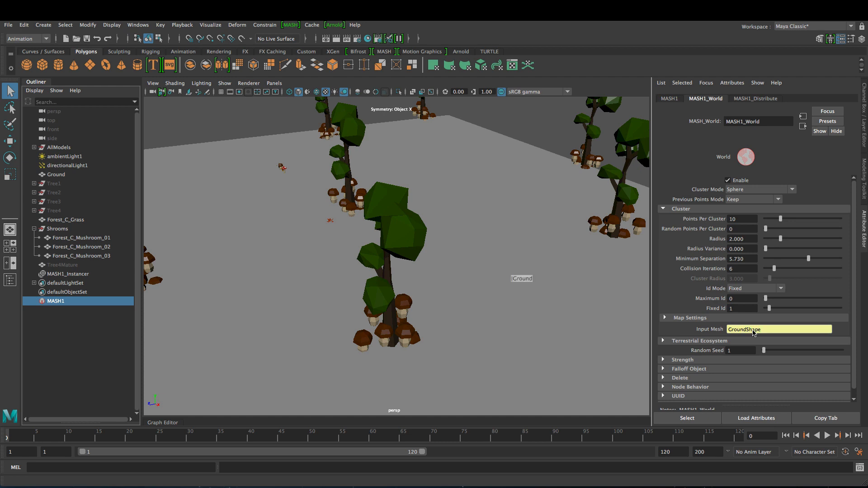
{"action": "left_click_drag", "start_coordinate": [536, 290], "coordinate": [380, 309], "text": "alt"}
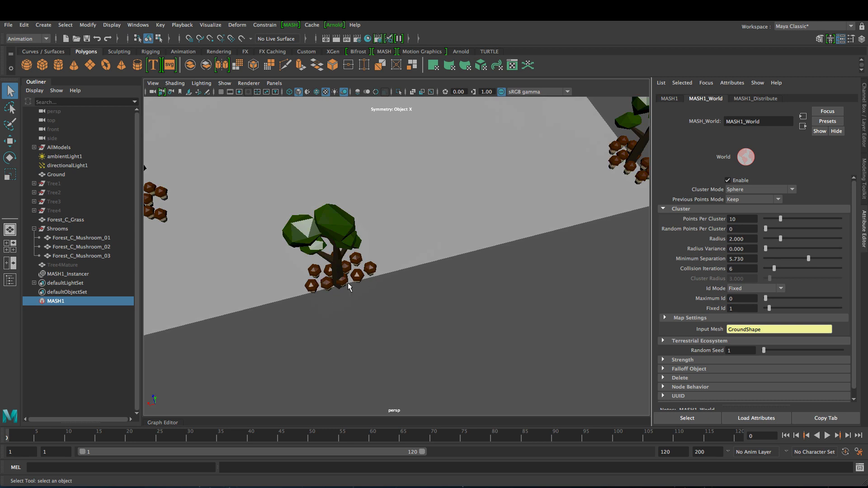
{"action": "right_click_drag", "start_coordinate": [357, 274], "coordinate": [369, 289], "text": "alt"}
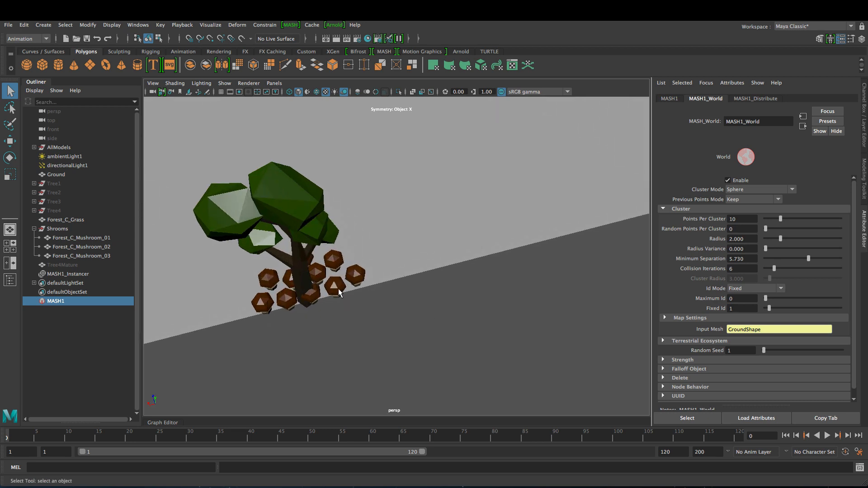
{"action": "middle_click_drag", "start_coordinate": [534, 218], "coordinate": [347, 304], "text": "alt"}
{"action": "middle_click_drag", "start_coordinate": [513, 270], "coordinate": [328, 304], "text": "alt"}
{"action": "left_click_drag", "start_coordinate": [389, 296], "coordinate": [312, 282], "text": "alt"}
{"action": "middle_click_drag", "start_coordinate": [606, 335], "coordinate": [474, 335], "text": "alt"}
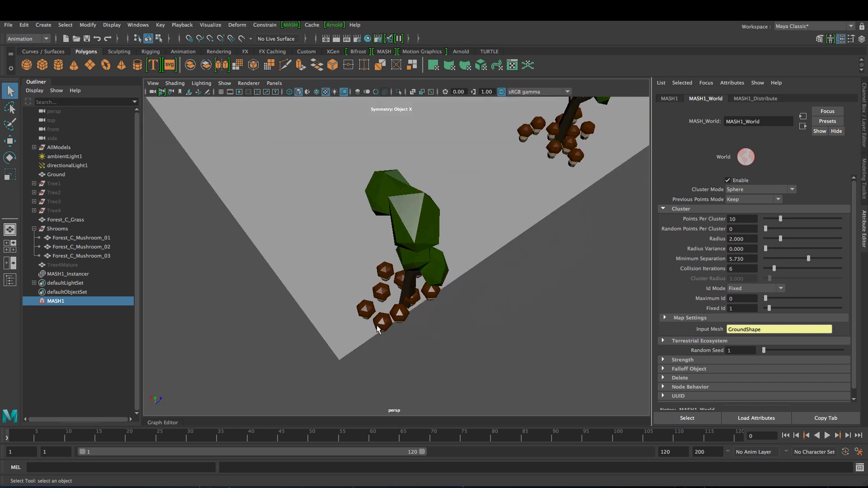
{"action": "left_click_drag", "start_coordinate": [462, 297], "coordinate": [455, 204], "text": "alt"}
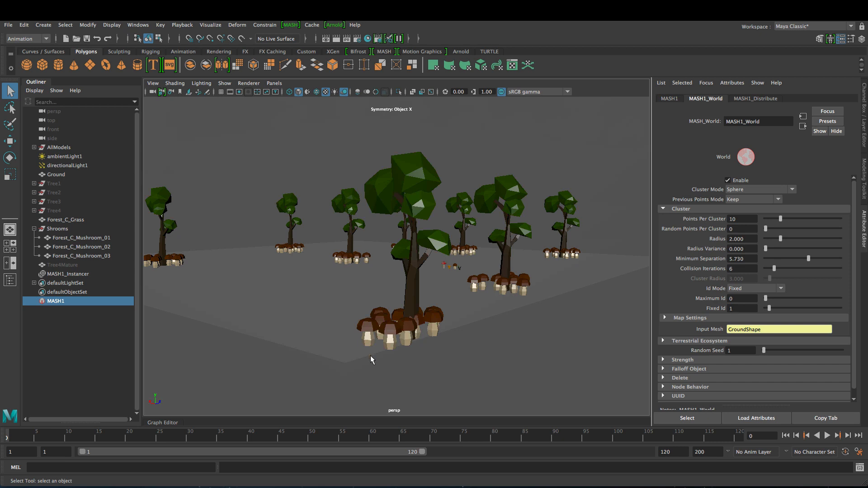
{"action": "left_click_drag", "start_coordinate": [416, 242], "coordinate": [405, 331], "text": "alt"}
{"action": "scroll", "coordinate": [359, 265], "scroll_direction": "down", "scroll_amount": 3}
{"action": "middle_click_drag", "start_coordinate": [360, 265], "coordinate": [382, 358], "text": "alt"}
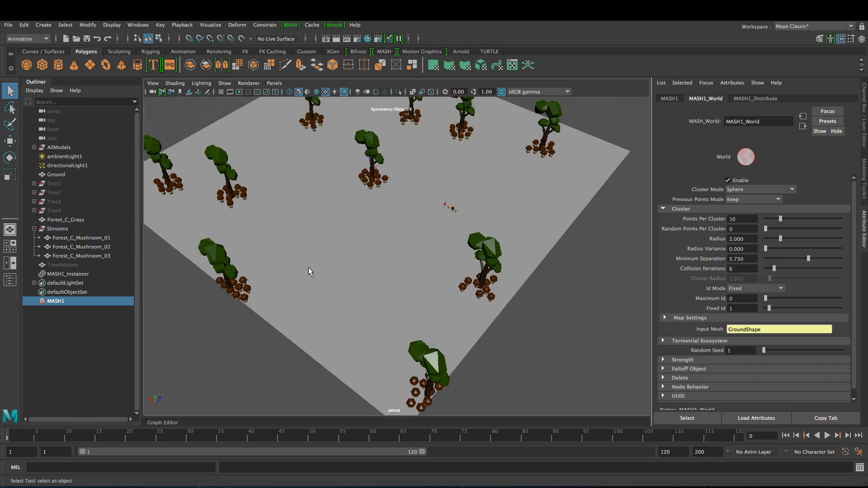
{"action": "left_click_drag", "start_coordinate": [309, 267], "coordinate": [457, 267], "text": "alt"}
{"action": "middle_click_drag", "start_coordinate": [456, 266], "coordinate": [477, 269], "text": "alt"}
{"action": "left_click_drag", "start_coordinate": [477, 268], "coordinate": [407, 252], "text": "alt"}
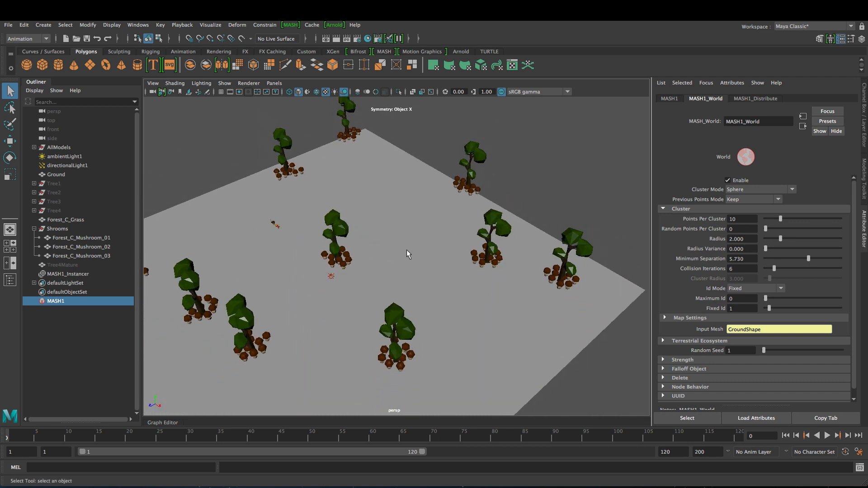
{"action": "scroll", "coordinate": [393, 252], "scroll_direction": "down", "scroll_amount": 2}
{"action": "right_click_drag", "start_coordinate": [379, 252], "coordinate": [441, 288], "text": "alt"}
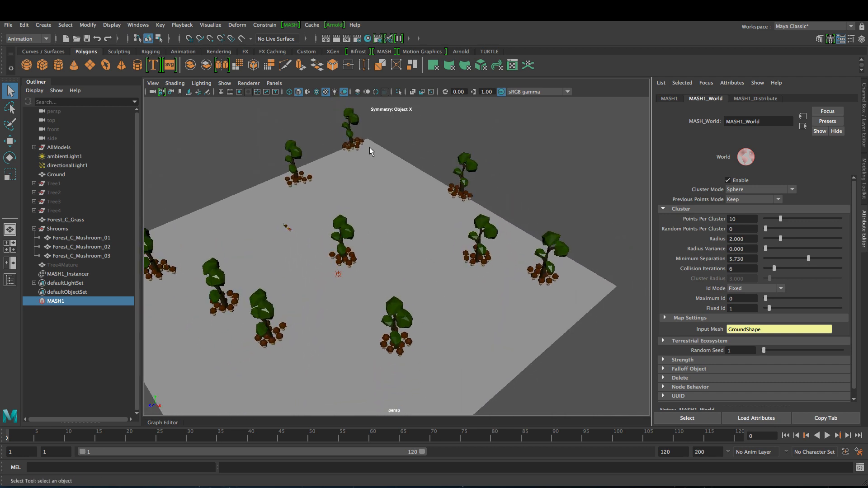
- Duplicate the ground plane as Ground1 and scale it slightly larger
{"action": "left_click", "coordinate": [398, 229]}
{"action": "key", "text": "ctrl+d"}
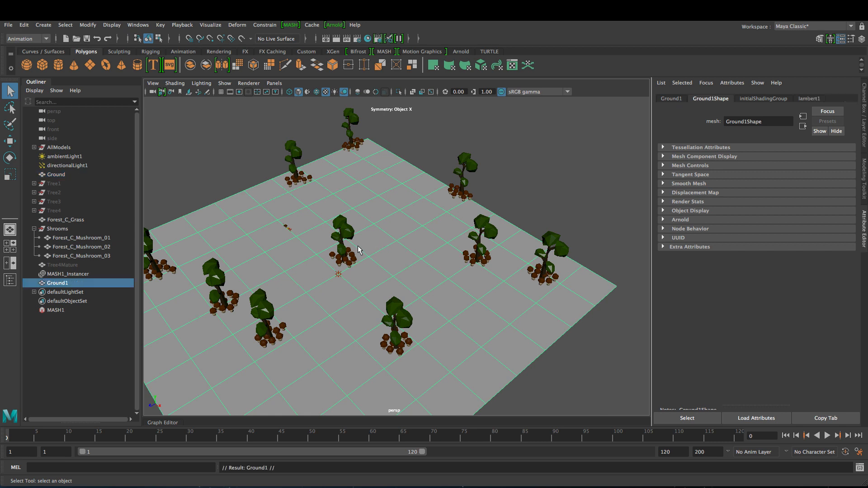
{"action": "key", "text": "r"}
{"action": "left_click_drag", "start_coordinate": [338, 274], "coordinate": [399, 271]}
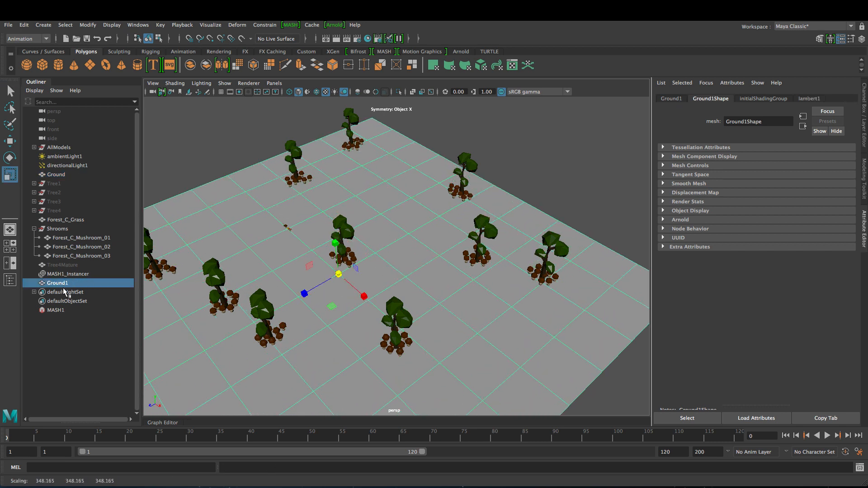
- Connect Ground1 as the World node's Input Mesh and hide the original Ground plane
{"action": "left_click", "coordinate": [67, 310]}
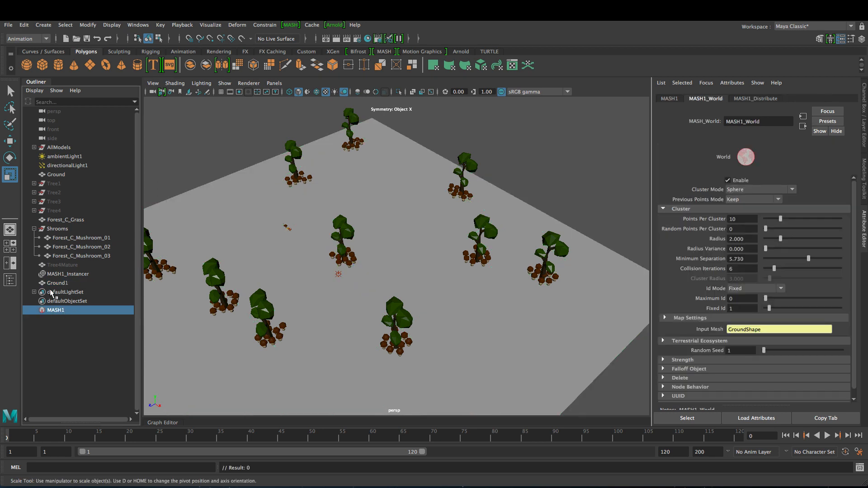
{"action": "middle_click_drag", "start_coordinate": [59, 284], "coordinate": [782, 331]}
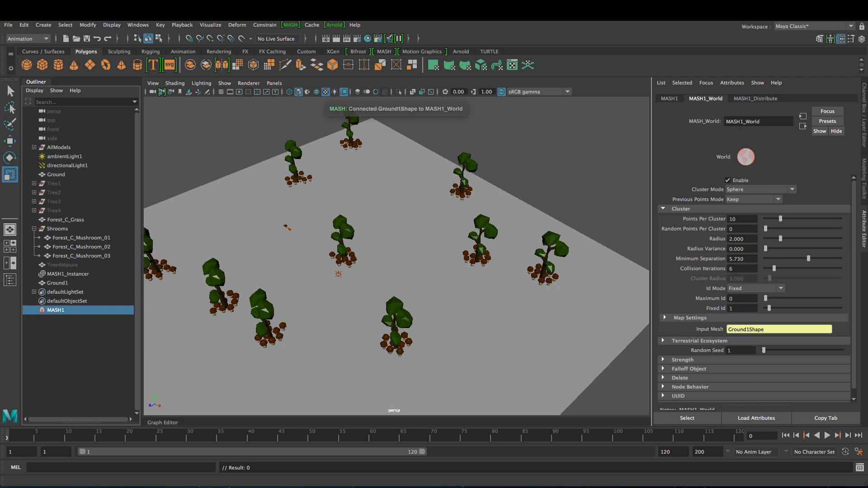
{"action": "left_click", "coordinate": [69, 175]}
{"action": "key", "text": "ctrl+h"}
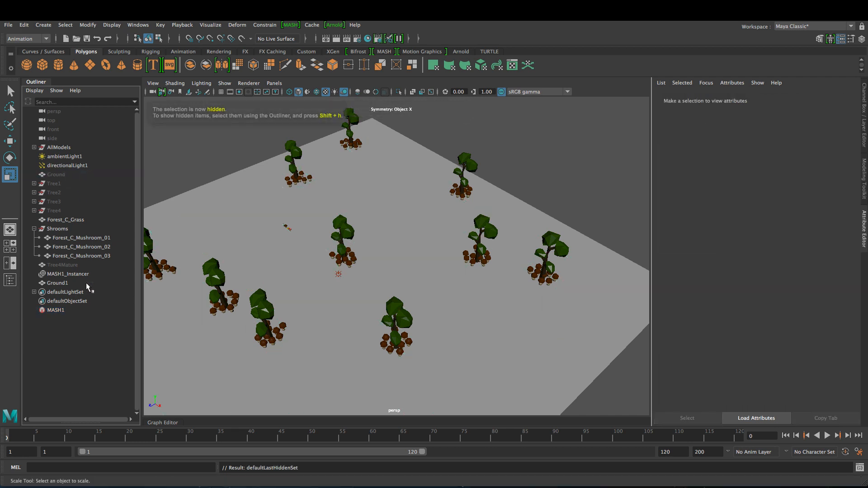
{"action": "left_click_drag", "start_coordinate": [354, 286], "coordinate": [341, 260], "text": "alt"}
{"action": "right_click_drag", "start_coordinate": [341, 260], "coordinate": [413, 329], "text": "alt"}
{"action": "left_click_drag", "start_coordinate": [413, 330], "coordinate": [394, 301], "text": "alt"}
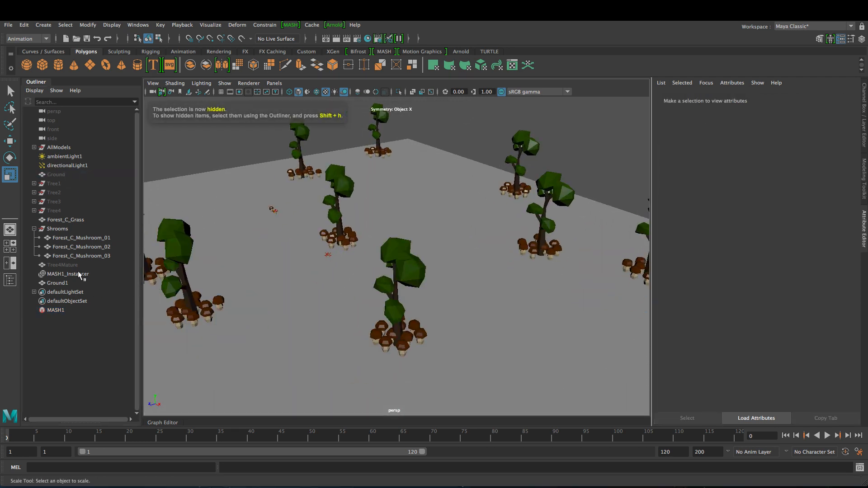
{"action": "left_click", "coordinate": [63, 310]}
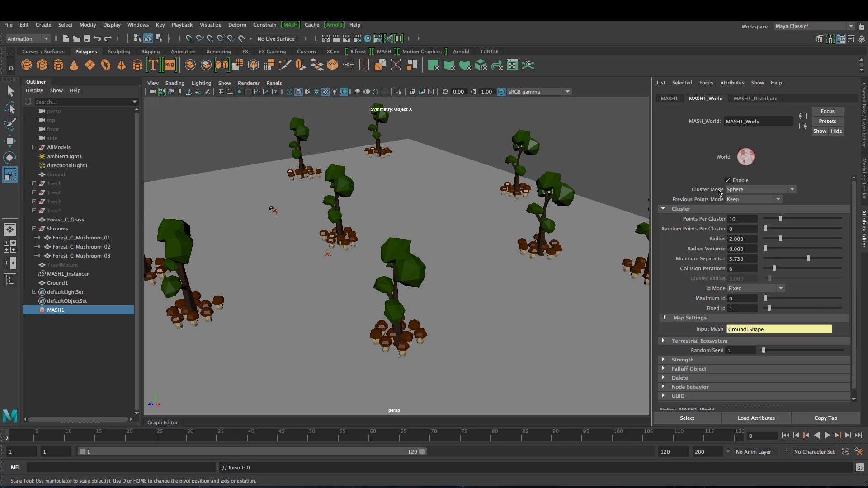
- Set Previous Points Mode to Keep and Avoid, Minimum Separation 6.380, Collision Iterations 10, Radius 1.472
{"action": "left_click", "coordinate": [752, 203]}
{"action": "left_click", "coordinate": [741, 219]}
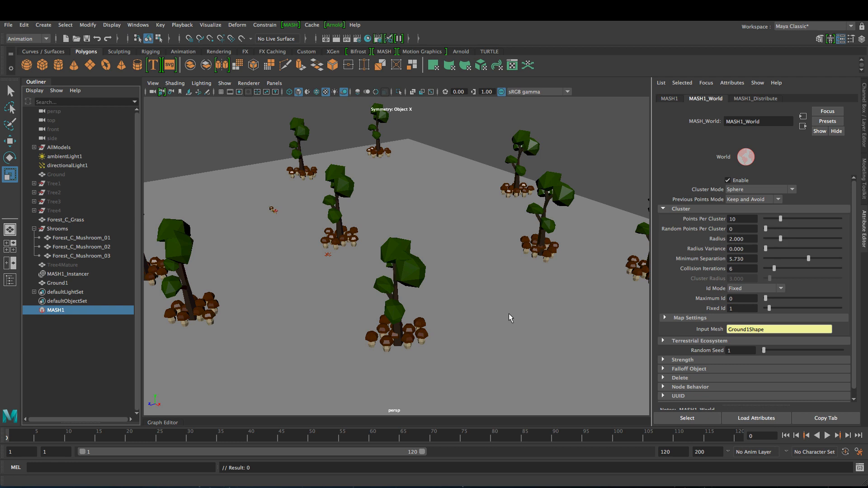
{"action": "left_click_drag", "start_coordinate": [736, 258], "coordinate": [783, 270], "text": "ctrl"}
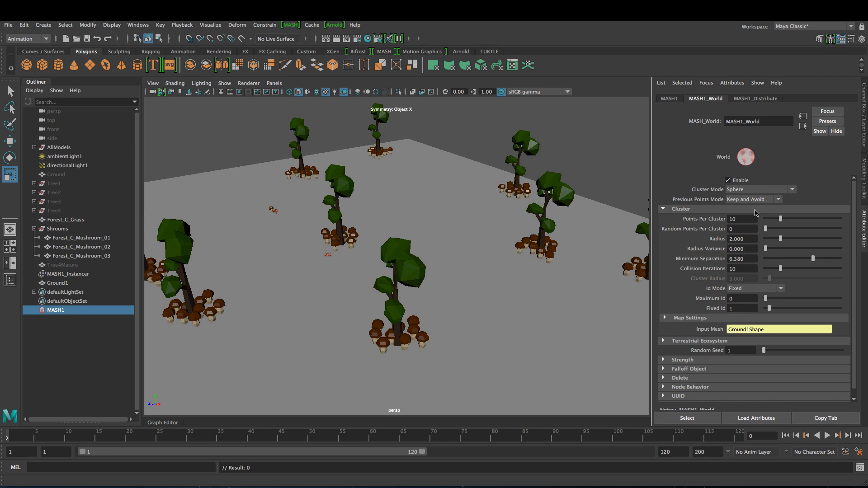
{"action": "left_click_drag", "start_coordinate": [782, 241], "coordinate": [778, 241]}
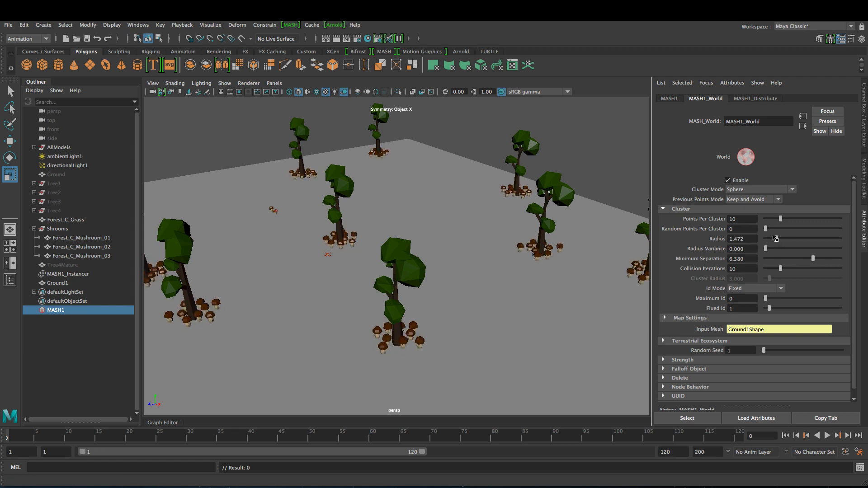
{"action": "left_click", "coordinate": [758, 189]}
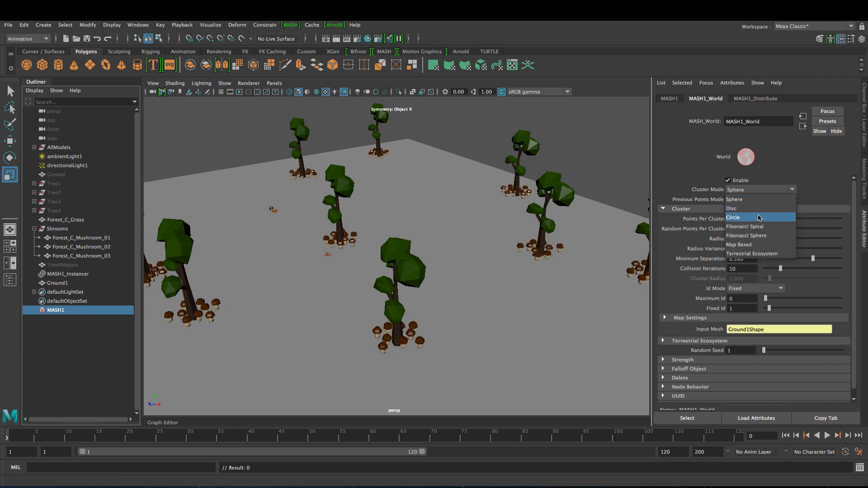
- Use Circle cluster mode with 5 points, random extra points, Radius Variance 0.570, Cluster Radius 3.300
{"action": "left_click", "coordinate": [759, 218]}
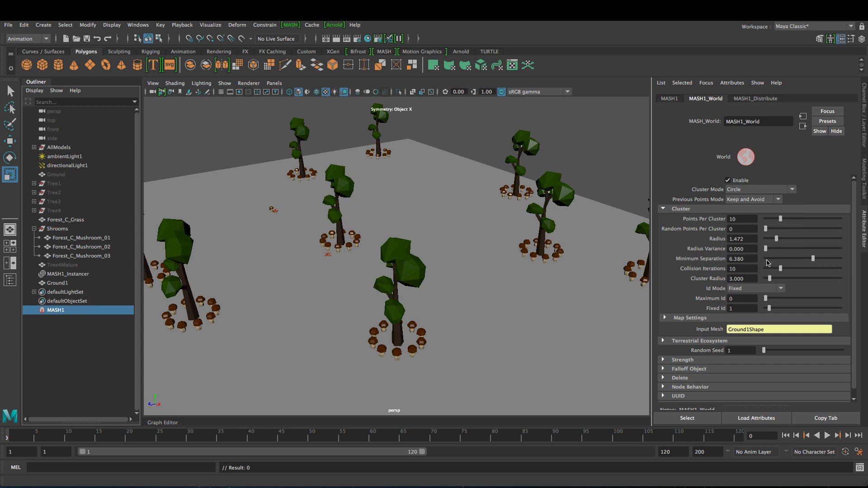
{"action": "left_click_drag", "start_coordinate": [732, 277], "coordinate": [756, 282], "text": "ctrl"}
{"action": "left_click_drag", "start_coordinate": [778, 219], "coordinate": [774, 229]}
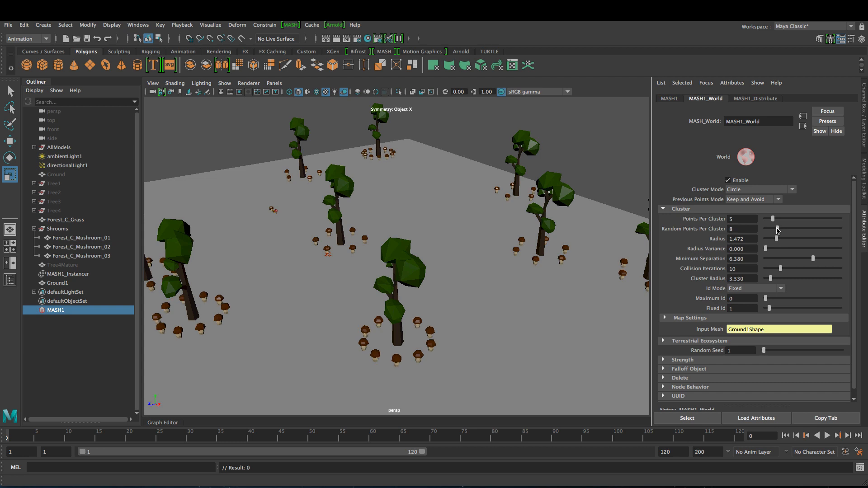
{"action": "left_click_drag", "start_coordinate": [739, 250], "coordinate": [721, 241], "text": "ctrl"}
{"action": "mouse_move", "coordinate": [740, 279]}
{"action": "left_mouse_down", "text": "ctrl"}
{"action": "mouse_move", "coordinate": [676, 271]}
{"action": "mouse_move", "coordinate": [732, 280]}
{"action": "left_mouse_up", "text": "ctrl"}
{"action": "left_click", "coordinate": [759, 190]}
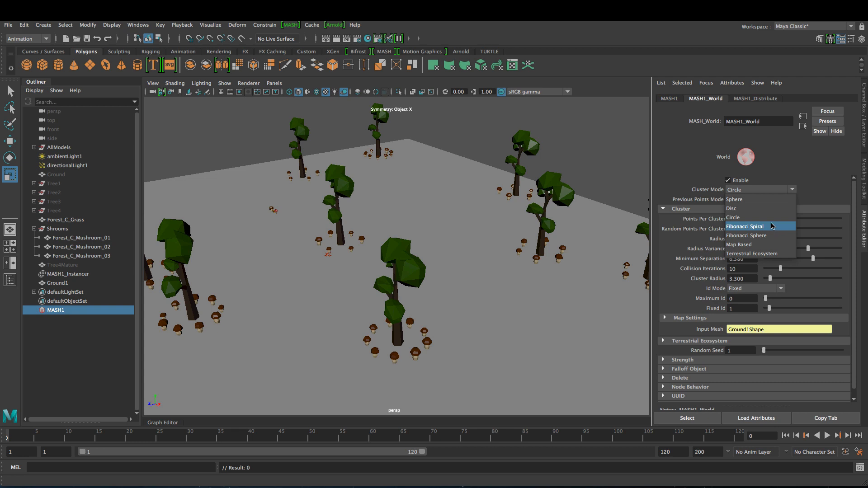
- Switch Cluster Mode to Sphere and raise Minimum Separation to 41.380, viewing the whole forest
{"action": "left_click", "coordinate": [768, 200]}
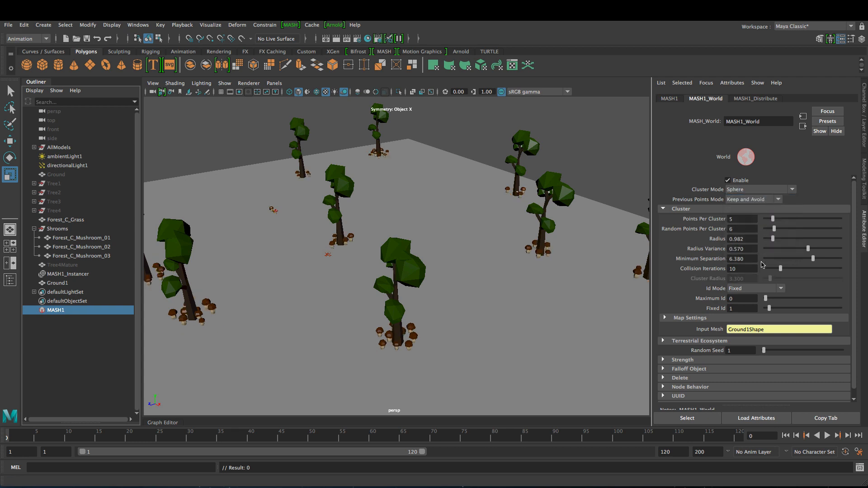
{"action": "left_click_drag", "start_coordinate": [740, 259], "coordinate": [753, 263], "text": "ctrl"}
{"action": "left_click_drag", "start_coordinate": [511, 279], "coordinate": [488, 293], "text": "alt"}
{"action": "middle_click_drag", "start_coordinate": [487, 293], "coordinate": [455, 292], "text": "alt"}
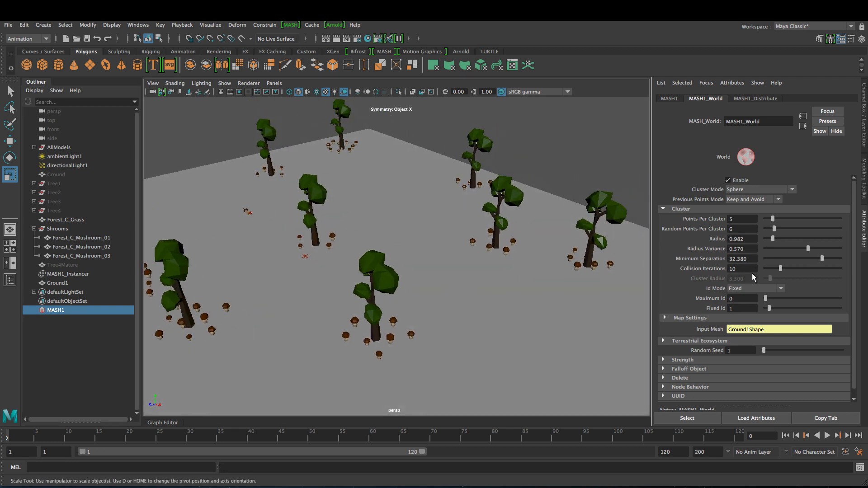
{"action": "left_click_drag", "start_coordinate": [739, 259], "coordinate": [743, 260], "text": "ctrl"}
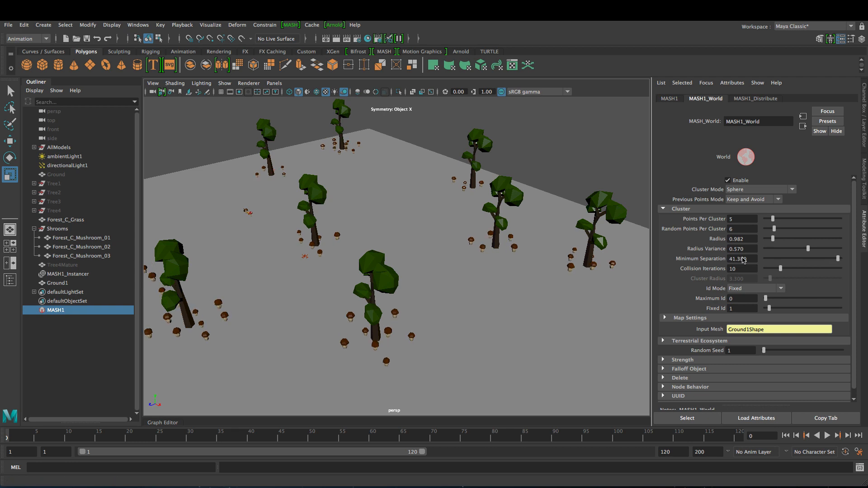
{"action": "left_click_drag", "start_coordinate": [560, 270], "coordinate": [519, 273], "text": "alt"}
{"action": "right_click_drag", "start_coordinate": [519, 273], "coordinate": [392, 242], "text": "alt"}
{"action": "left_click_drag", "start_coordinate": [393, 242], "coordinate": [401, 266], "text": "alt"}
{"action": "right_click_drag", "start_coordinate": [400, 266], "coordinate": [507, 264], "text": "alt"}
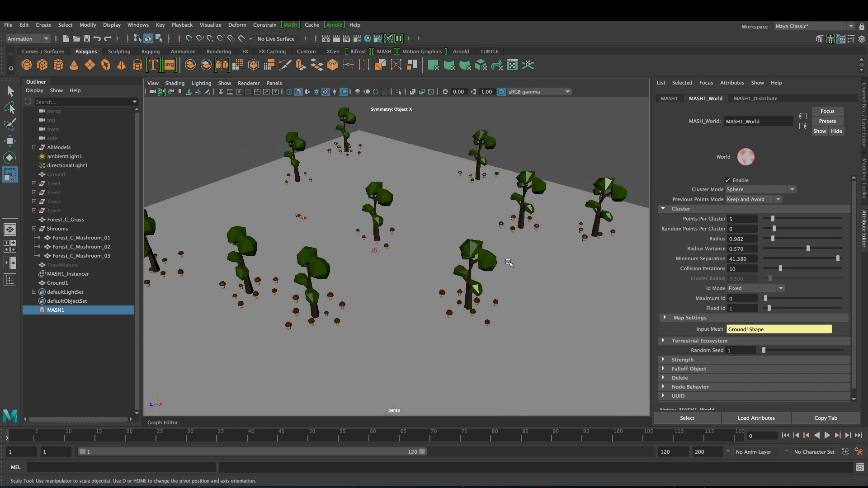
{"action": "left_click_drag", "start_coordinate": [508, 264], "coordinate": [493, 262], "text": "alt"}
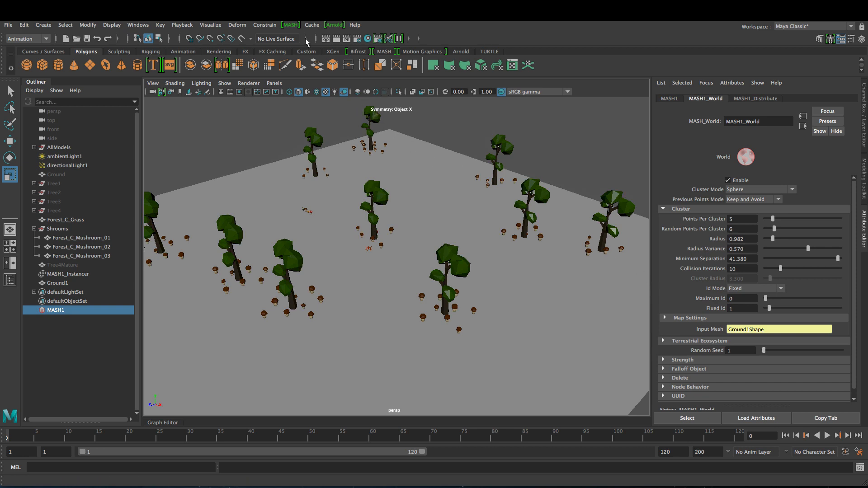
- Create a second World node in the MASH Editor with Fixed Id 2 and Ground1 as Input Mesh
{"action": "left_click", "coordinate": [290, 25]}
{"action": "left_click", "coordinate": [316, 45]}
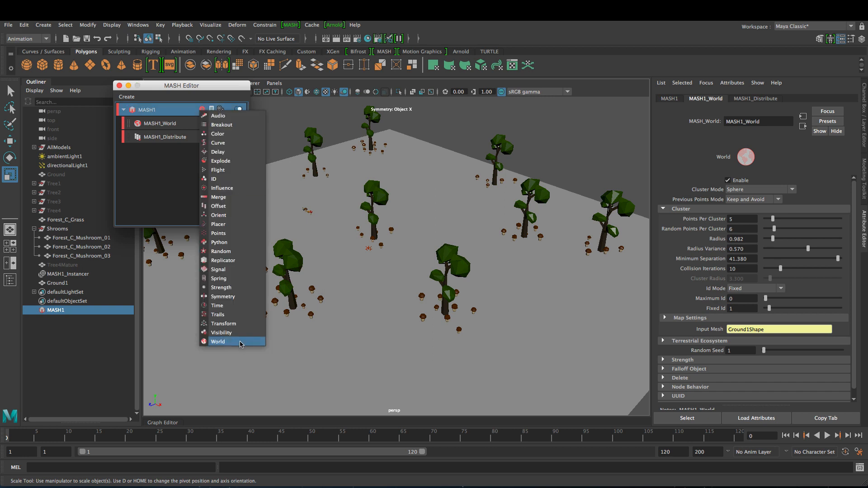
{"action": "left_click", "coordinate": [241, 342]}
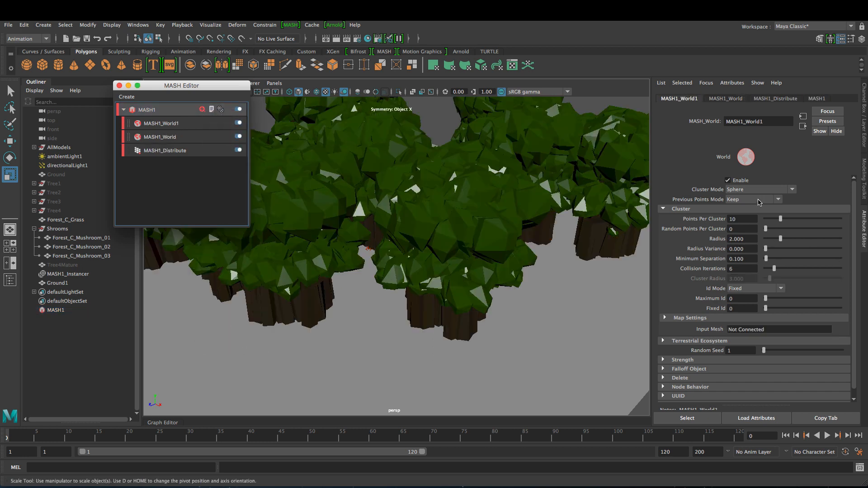
{"action": "left_click", "coordinate": [742, 310]}
{"action": "key", "text": "Return"}
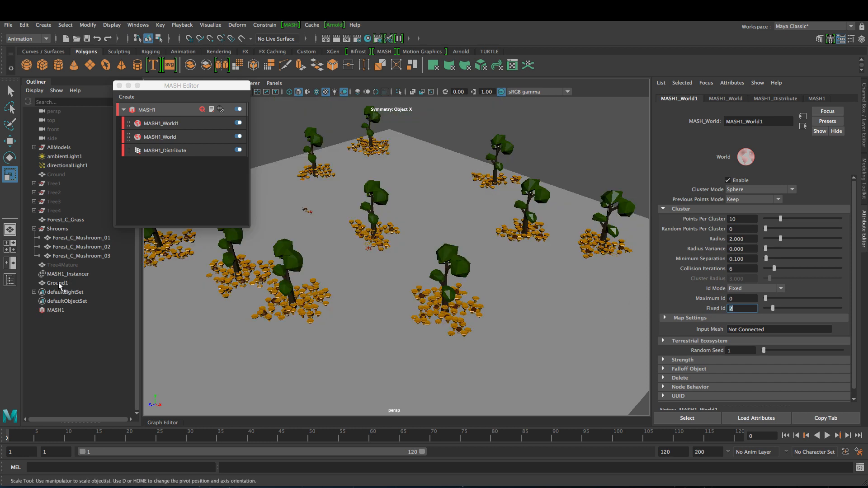
{"action": "middle_click_drag", "start_coordinate": [61, 281], "coordinate": [746, 329]}
- Set Keep and Avoid, Collision Iterations 10, Minimum Separation 17.076 and 0 Points Per Cluster
{"action": "left_click_drag", "start_coordinate": [770, 219], "coordinate": [768, 228]}
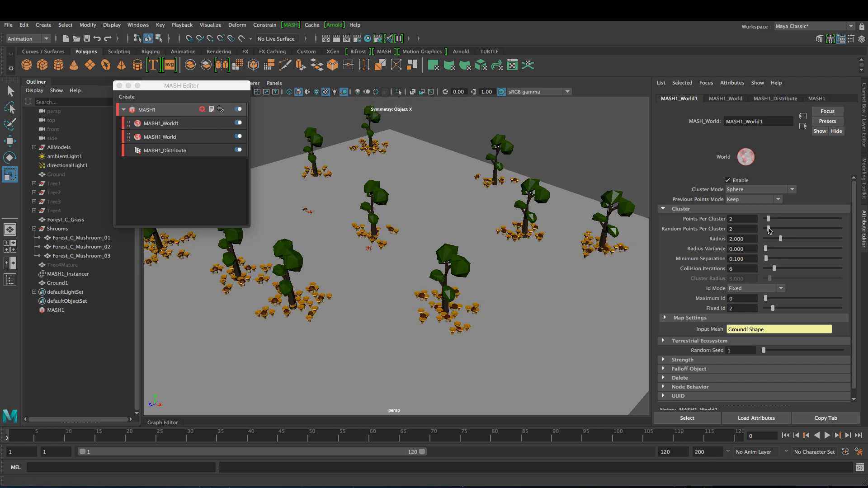
{"action": "left_click", "coordinate": [744, 202]}
{"action": "left_click", "coordinate": [753, 219]}
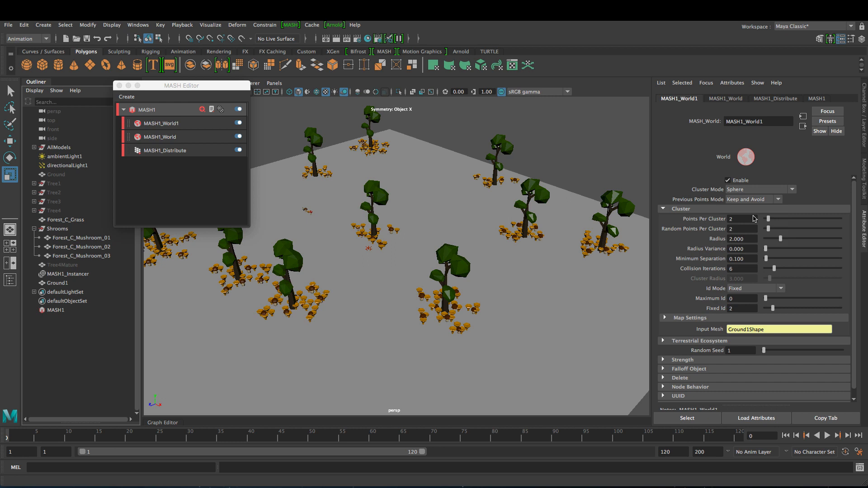
{"action": "left_click_drag", "start_coordinate": [774, 261], "coordinate": [830, 264]}
{"action": "left_click", "coordinate": [780, 269]}
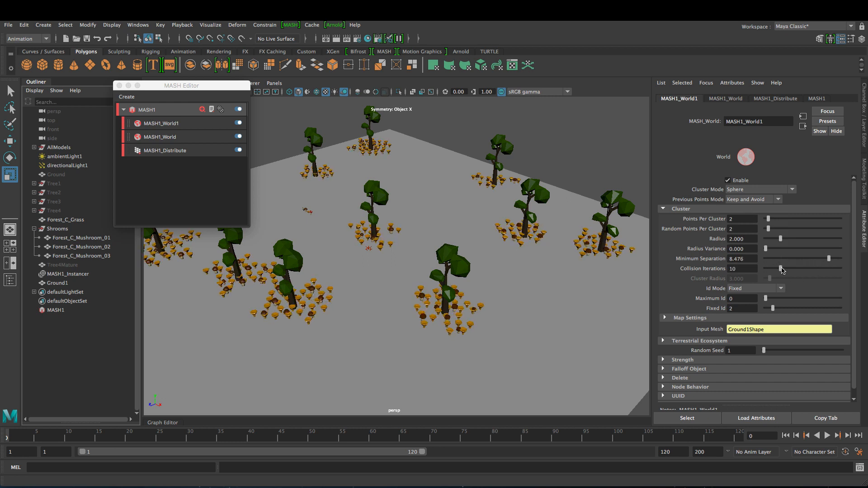
{"action": "left_click_drag", "start_coordinate": [736, 258], "coordinate": [775, 261], "text": "ctrl"}
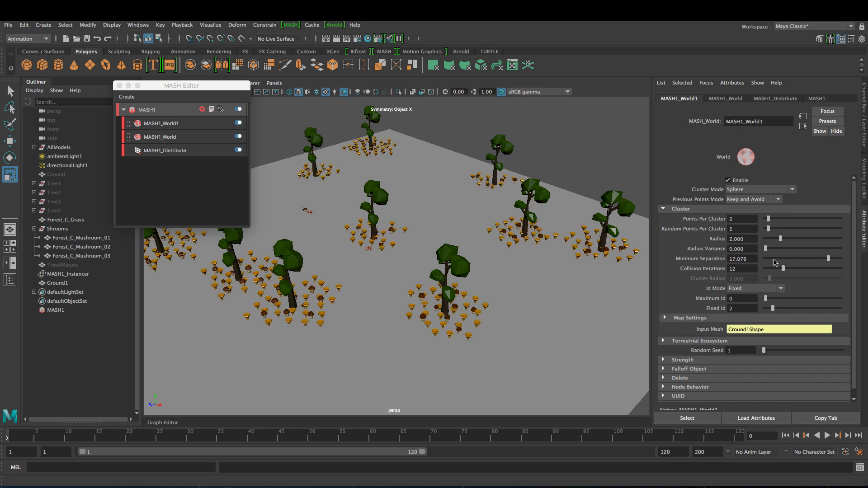
{"action": "left_click", "coordinate": [767, 219]}
{"action": "left_click", "coordinate": [765, 221]}
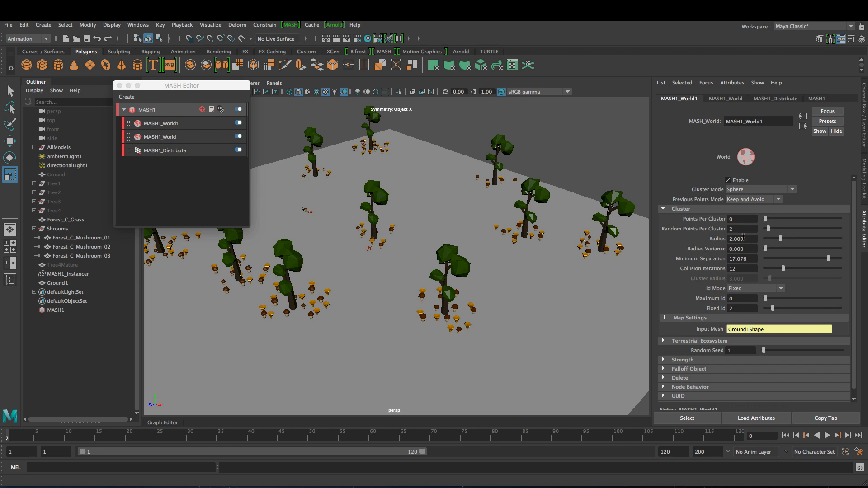
{"action": "left_click_drag", "start_coordinate": [533, 307], "coordinate": [557, 309], "text": "alt"}
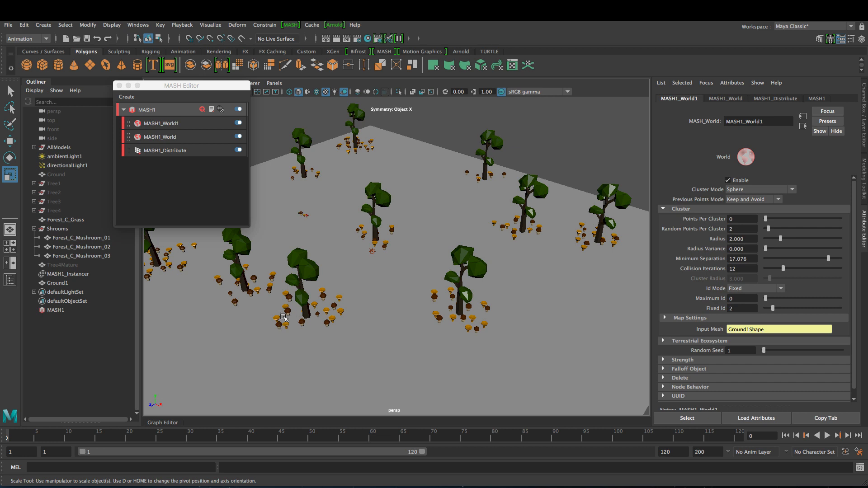
- Lower the orange mushrooms' Random Points Per Cluster to 1 and set Random Seed to 22
{"action": "left_click_drag", "start_coordinate": [768, 230], "coordinate": [767, 231]}
{"action": "left_click_drag", "start_coordinate": [556, 281], "coordinate": [473, 293], "text": "alt"}
{"action": "left_click_drag", "start_coordinate": [776, 354], "coordinate": [779, 352]}
{"action": "left_click_drag", "start_coordinate": [470, 312], "coordinate": [388, 301], "text": "alt"}
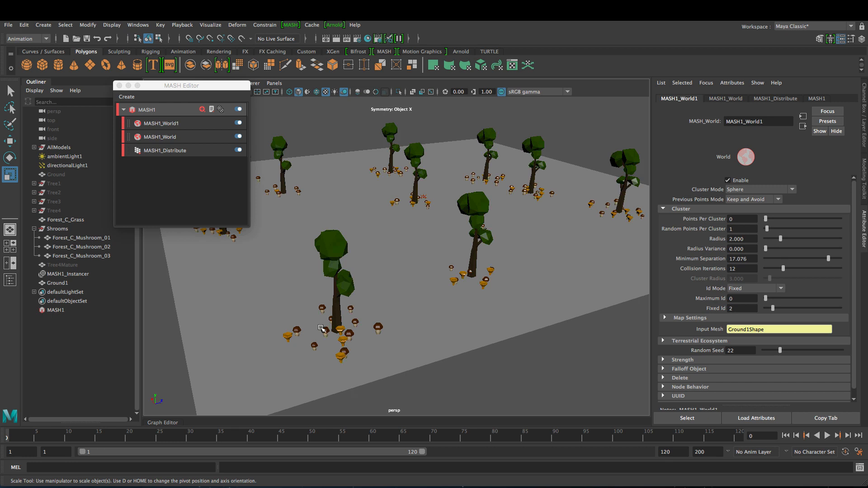
- Lower Minimum Separation to 10.177 and move the MASH Editor window aside
{"action": "left_click_drag", "start_coordinate": [561, 271], "coordinate": [584, 281], "text": "alt"}
{"action": "left_click_drag", "start_coordinate": [828, 259], "coordinate": [774, 238]}
{"action": "left_click_drag", "start_coordinate": [535, 312], "coordinate": [407, 289], "text": "alt"}
{"action": "left_click_drag", "start_coordinate": [493, 300], "coordinate": [479, 324], "text": "alt"}
{"action": "left_click_drag", "start_coordinate": [186, 85], "coordinate": [214, 122]}
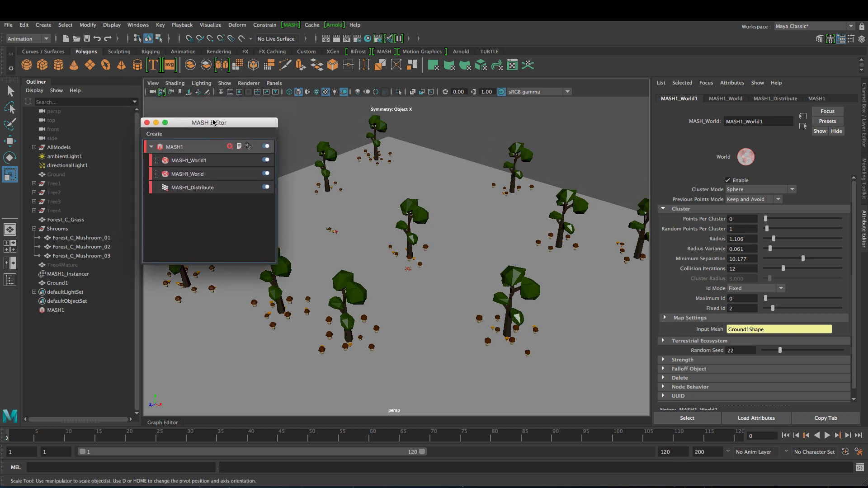
- Duplicate the first World node into MASH1_World2 and connect Ground1 as its Input Mesh
{"action": "left_click", "coordinate": [206, 174]}
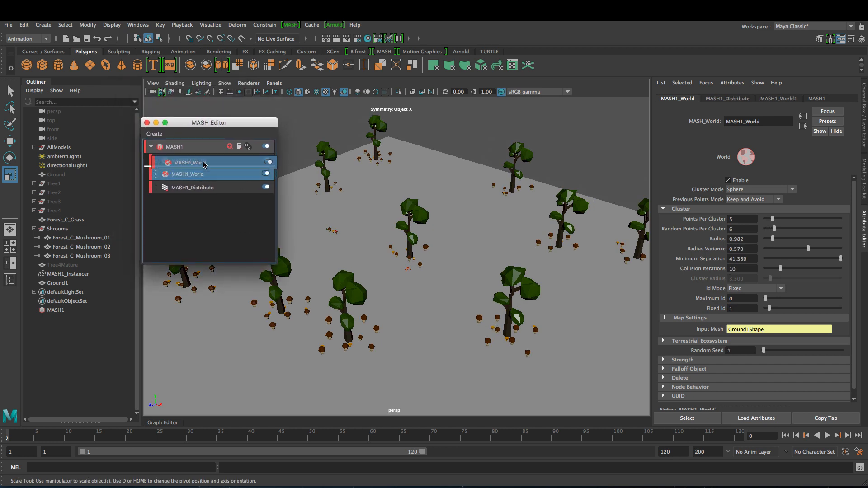
{"action": "mouse_move", "coordinate": [203, 175]}
{"action": "left_mouse_down"}
{"action": "mouse_move", "coordinate": [190, 183]}
{"action": "mouse_move", "coordinate": [201, 159]}
{"action": "left_mouse_up"}
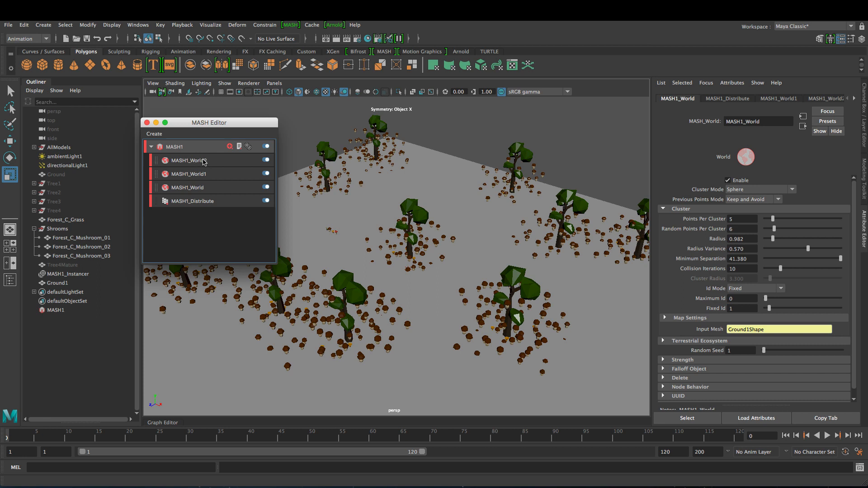
{"action": "left_click", "coordinate": [198, 161]}
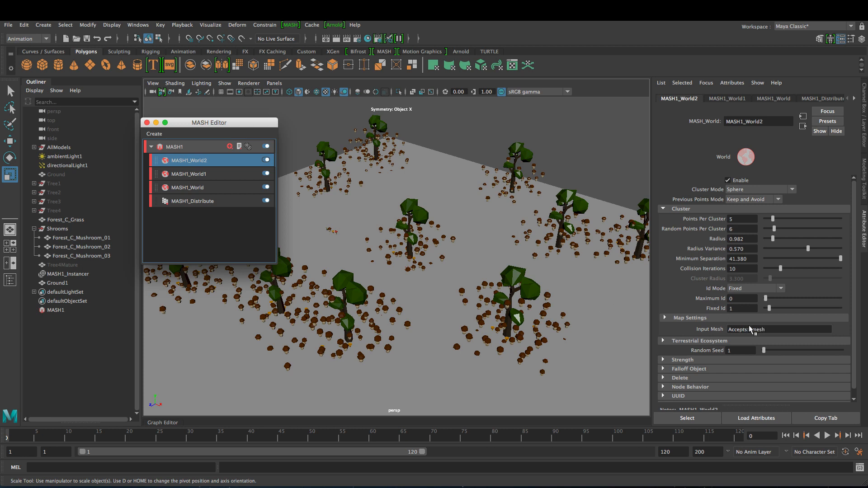
{"action": "middle_click_drag", "start_coordinate": [57, 286], "coordinate": [764, 329]}
- Give MASH1_World2 red mushrooms via Fixed Id 3, Points Per Cluster 0, Random Seed 41, then duplicate it into MASH1_World3
{"action": "left_click_drag", "start_coordinate": [769, 308], "coordinate": [775, 311]}
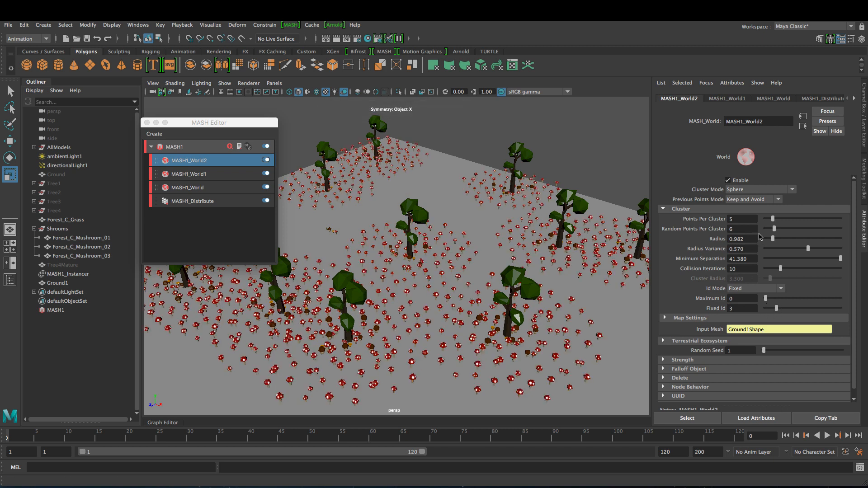
{"action": "left_click_drag", "start_coordinate": [772, 219], "coordinate": [767, 229]}
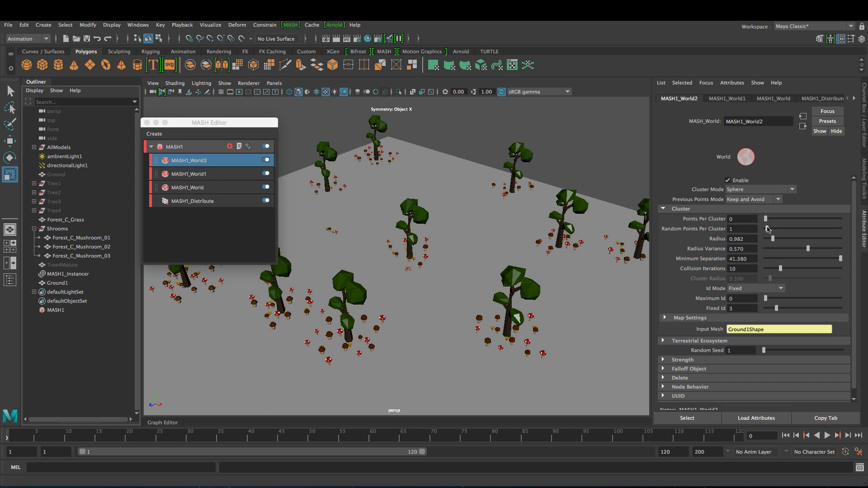
{"action": "left_click", "coordinate": [795, 351]}
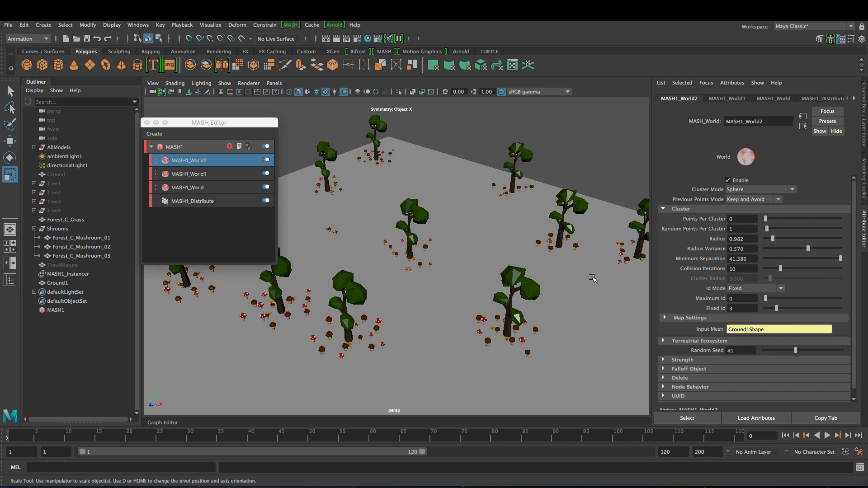
{"action": "left_click", "coordinate": [203, 127]}
{"action": "left_click_drag", "start_coordinate": [204, 190], "coordinate": [208, 156]}
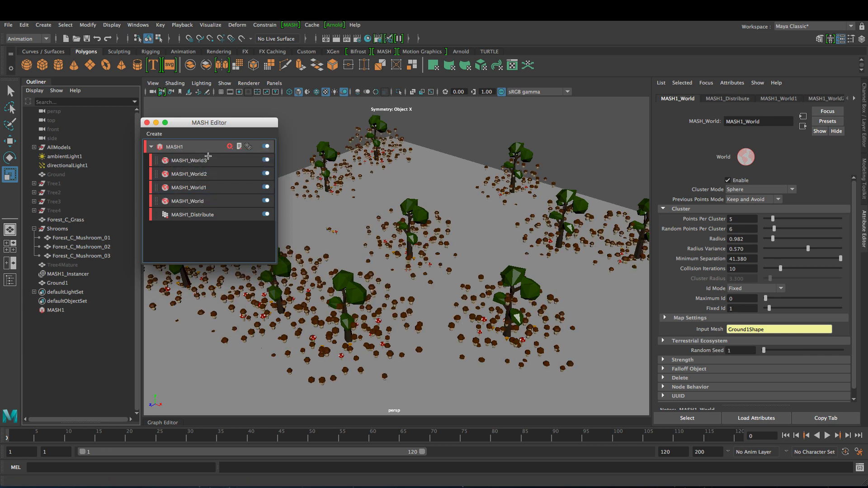
- On MASH1_World3 set Random Seed 9, Fixed Id 4 for grass, Points Per Cluster 0, Radius 1.898
{"action": "left_click", "coordinate": [204, 161]}
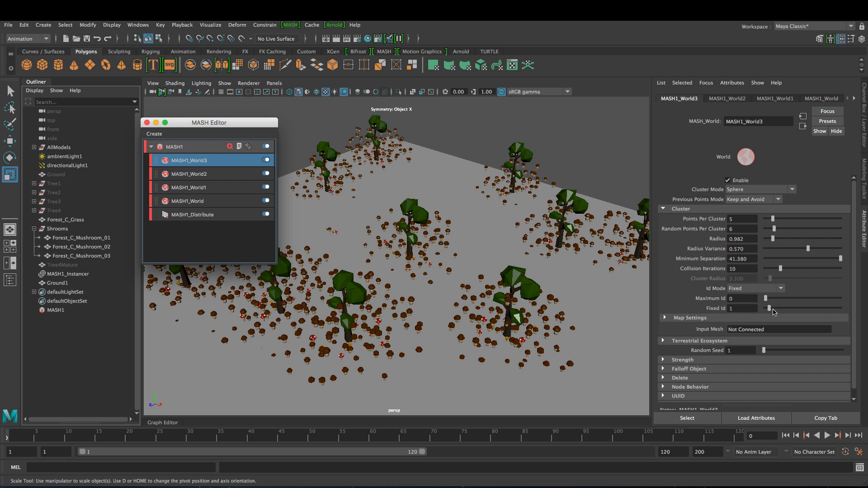
{"action": "left_click_drag", "start_coordinate": [773, 351], "coordinate": [769, 350]}
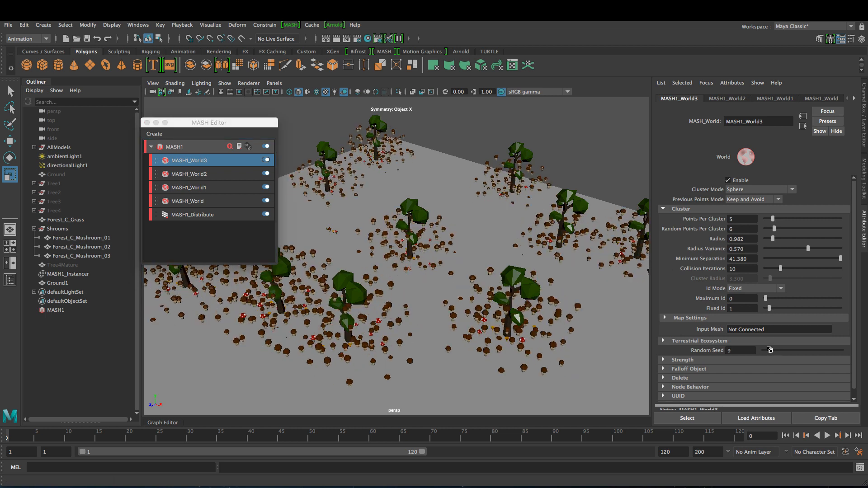
{"action": "left_click_drag", "start_coordinate": [769, 309], "coordinate": [780, 311]}
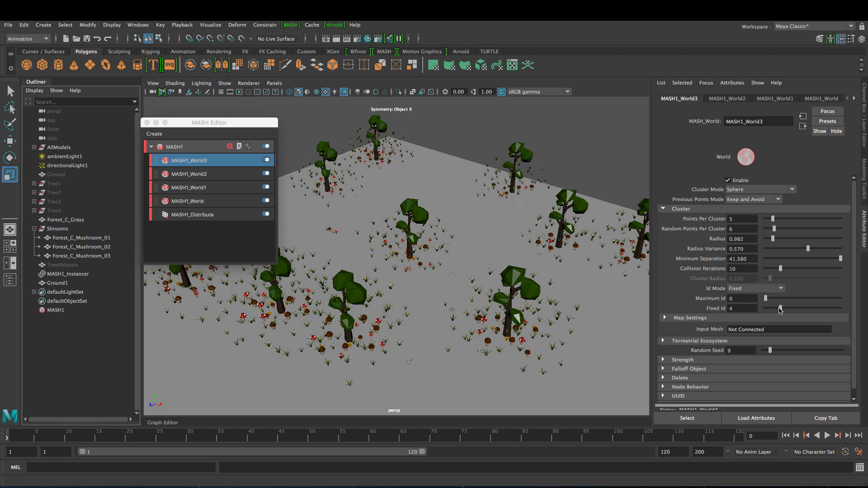
{"action": "left_click", "coordinate": [766, 219]}
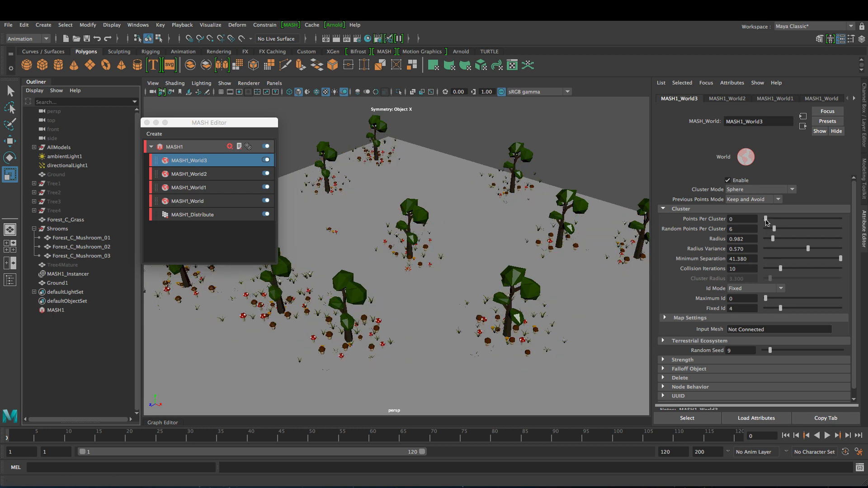
{"action": "left_click_drag", "start_coordinate": [773, 239], "coordinate": [788, 239]}
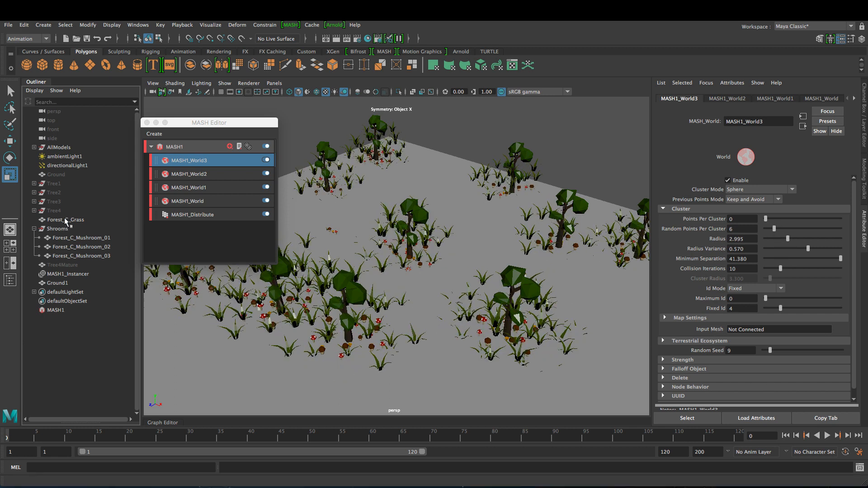
- Connect Ground1 as the Input Mesh, set Random Points to 1 and Radius Variance to 0.732
{"action": "middle_click_drag", "start_coordinate": [65, 277], "coordinate": [765, 336]}
{"action": "left_click_drag", "start_coordinate": [771, 230], "coordinate": [781, 242]}
{"action": "left_click", "coordinate": [821, 248]}
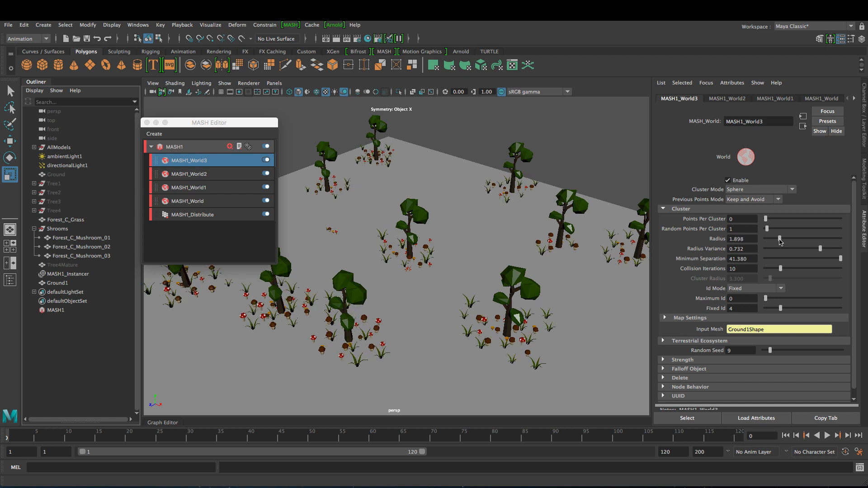
{"action": "left_click_drag", "start_coordinate": [444, 269], "coordinate": [463, 253], "text": "alt"}
{"action": "middle_click_drag", "start_coordinate": [463, 253], "coordinate": [455, 287], "text": "alt"}
{"action": "left_click_drag", "start_coordinate": [455, 287], "coordinate": [471, 335], "text": "alt"}
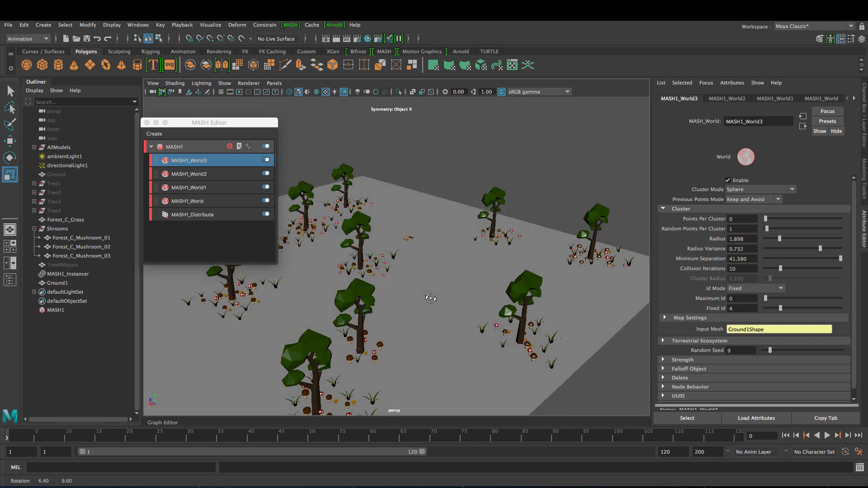
- Add a Random node to MASH1_World3 with Position X and Z at 0 and Rotation Y 360, then close the MASH Editor
{"action": "right_click", "coordinate": [234, 162]}
{"action": "left_click", "coordinate": [267, 293]}
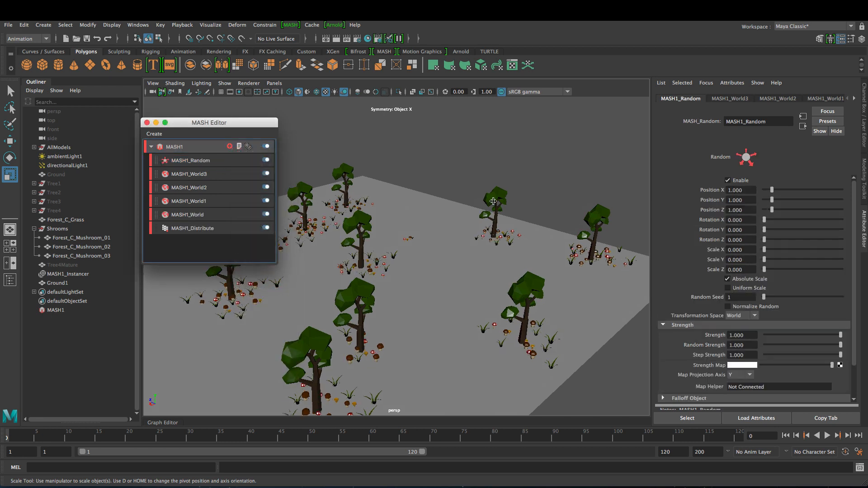
{"action": "left_click_drag", "start_coordinate": [772, 190], "coordinate": [761, 190]}
{"action": "left_click_drag", "start_coordinate": [771, 199], "coordinate": [702, 228]}
{"action": "type", "text": "360"}
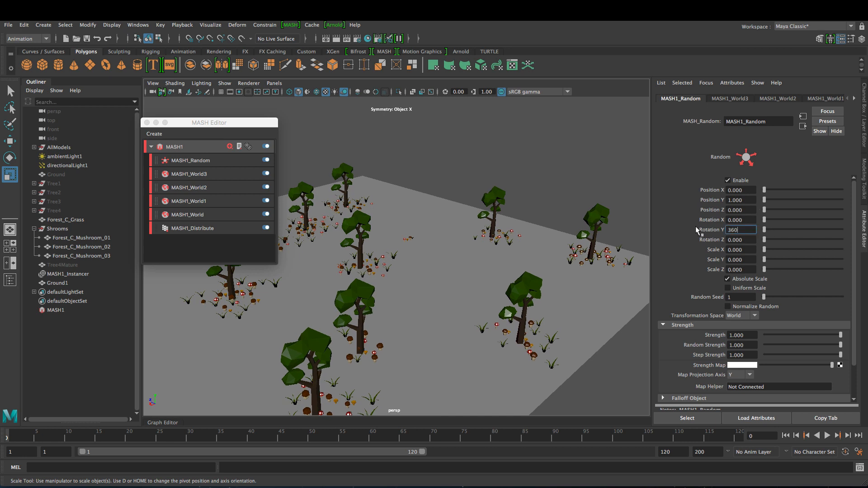
{"action": "key", "text": "Return"}
{"action": "left_click_drag", "start_coordinate": [520, 283], "coordinate": [371, 283], "text": "alt"}
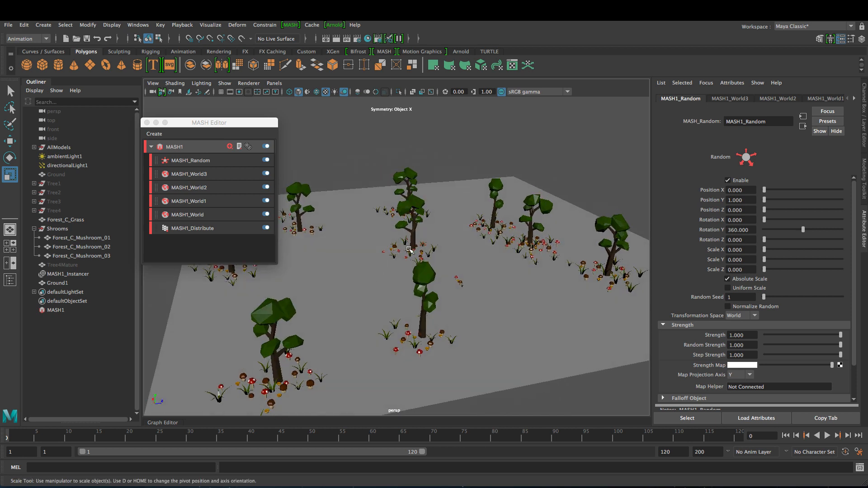
{"action": "left_click", "coordinate": [146, 123]}
{"action": "left_click_drag", "start_coordinate": [312, 282], "coordinate": [442, 294], "text": "alt"}
- Light the viewport with all scene lights using the 7 key
{"action": "scroll", "coordinate": [459, 299], "scroll_direction": "up", "scroll_amount": 5}
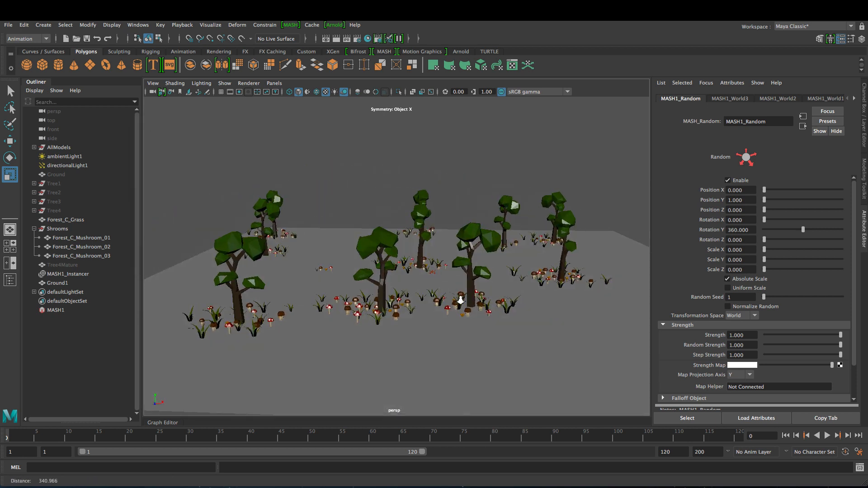
{"action": "middle_click_drag", "start_coordinate": [460, 293], "coordinate": [483, 308], "text": "alt"}
{"action": "key", "text": "7"}
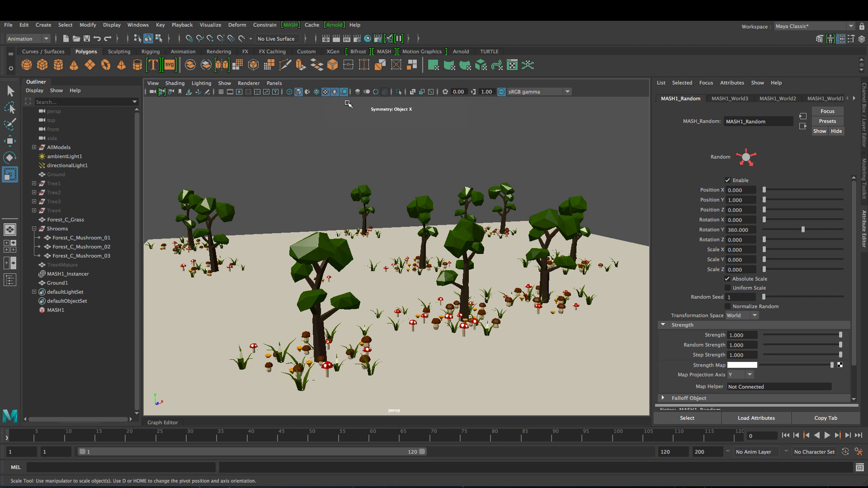
{"action": "left_click_drag", "start_coordinate": [380, 238], "coordinate": [315, 254], "text": "alt"}
{"action": "left_click_drag", "start_coordinate": [407, 285], "coordinate": [494, 285], "text": "alt"}
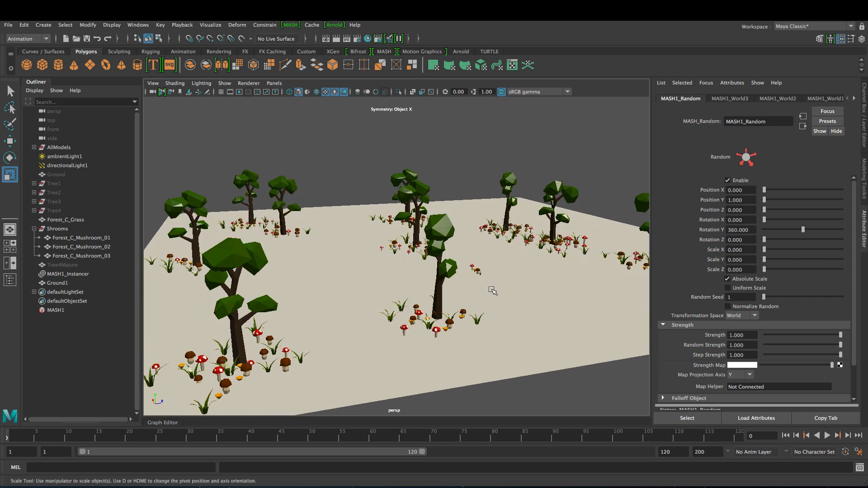
- Inspect the lit forest, then select the Forest_C_Mushroom_03 model and the Shrooms group
{"action": "left_click_drag", "start_coordinate": [513, 306], "coordinate": [434, 294], "text": "alt"}
{"action": "scroll", "coordinate": [491, 325], "scroll_direction": "down", "scroll_amount": 5}
{"action": "scroll", "coordinate": [407, 287], "scroll_direction": "down", "scroll_amount": 7}
{"action": "scroll", "coordinate": [454, 297], "scroll_direction": "up", "scroll_amount": 2}
{"action": "scroll", "coordinate": [453, 298], "scroll_direction": "up", "scroll_amount": 2}
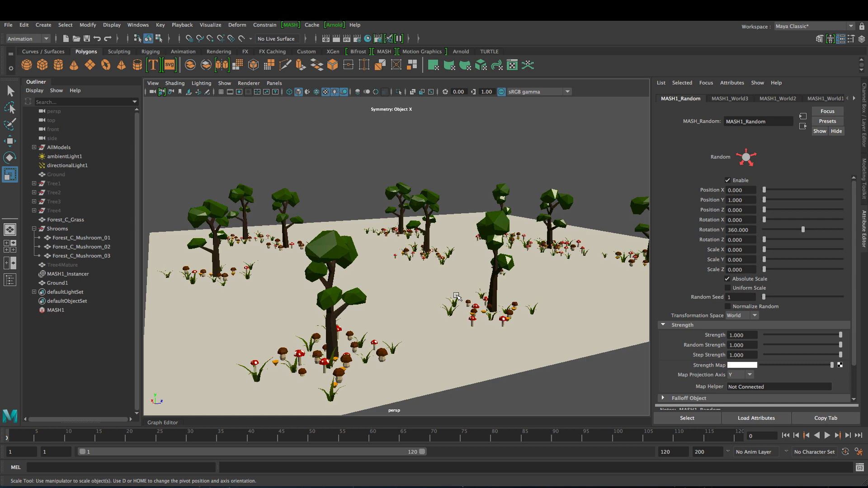
{"action": "left_click_drag", "start_coordinate": [514, 286], "coordinate": [413, 280], "text": "alt"}
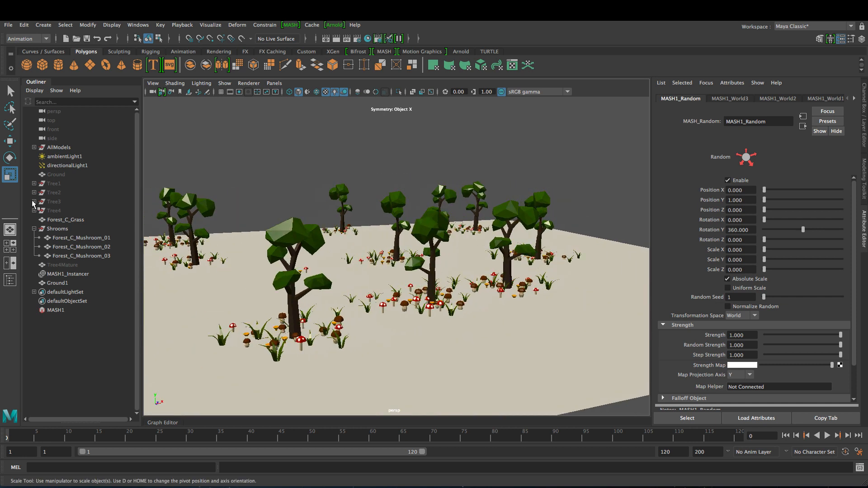
{"action": "left_click_drag", "start_coordinate": [351, 283], "coordinate": [339, 285], "text": "alt"}
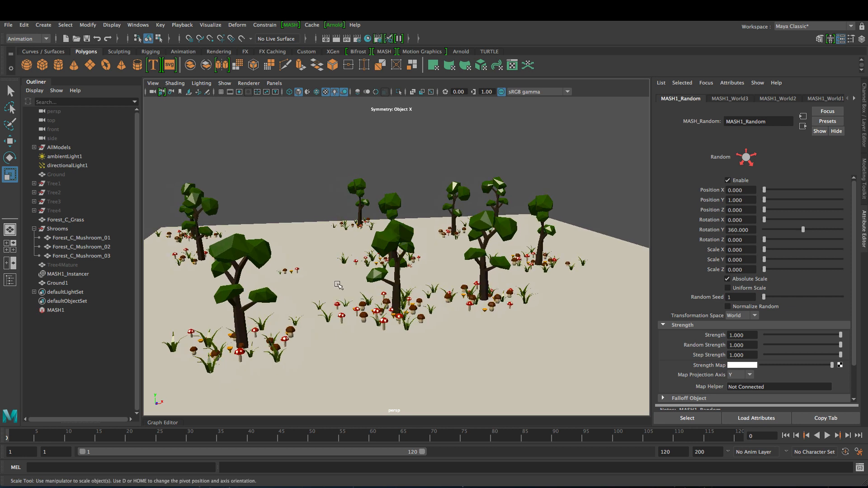
{"action": "left_click", "coordinate": [298, 273]}
{"action": "left_click", "coordinate": [107, 228]}
- Hide the Shrooms group and Forest_C_Grass model with Ctrl+H, then view the forest from overhead
{"action": "left_click", "coordinate": [90, 218], "text": "ctrl"}
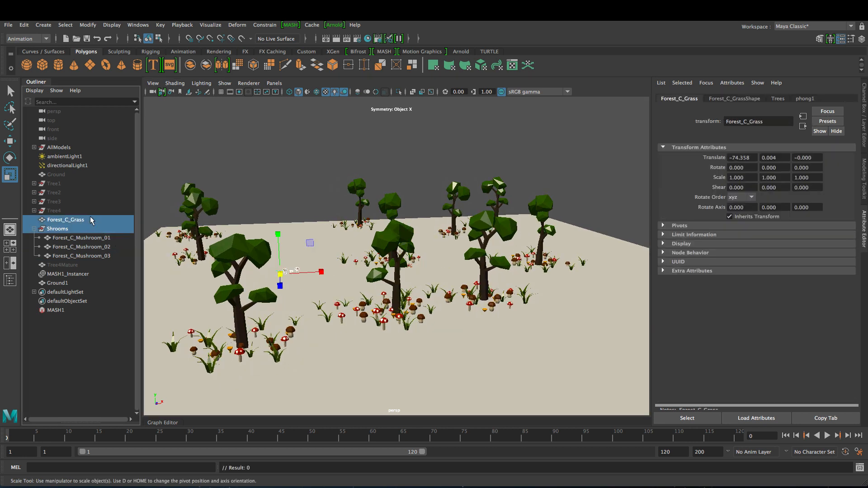
{"action": "key", "text": "ctrl+h"}
{"action": "middle_click_drag", "start_coordinate": [442, 336], "coordinate": [493, 329], "text": "alt"}
{"action": "mouse_move", "coordinate": [493, 335]}
{"action": "left_mouse_down", "text": "alt"}
{"action": "mouse_move", "coordinate": [356, 333]}
{"action": "mouse_move", "coordinate": [503, 336]}
{"action": "left_mouse_up", "text": "alt"}
{"action": "middle_click_drag", "start_coordinate": [502, 337], "coordinate": [510, 336], "text": "alt"}
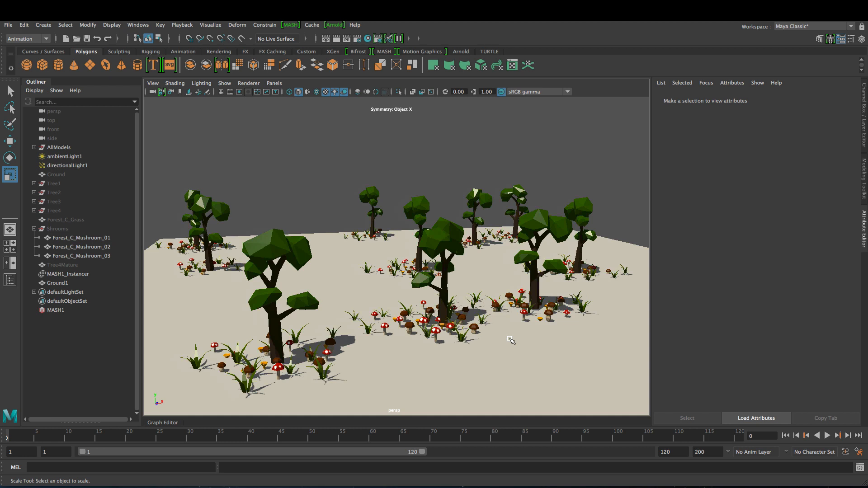
{"action": "mouse_move", "coordinate": [508, 345]}
{"action": "middle_mouse_down", "text": "alt"}
{"action": "mouse_move", "coordinate": [470, 354]}
{"action": "mouse_move", "coordinate": [499, 353]}
{"action": "middle_mouse_up", "text": "alt"}
{"action": "left_click_drag", "start_coordinate": [499, 352], "coordinate": [469, 339], "text": "alt"}
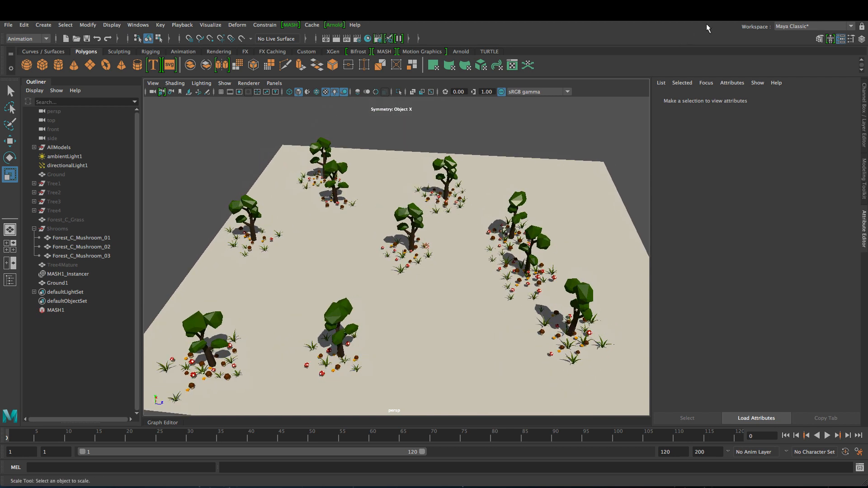